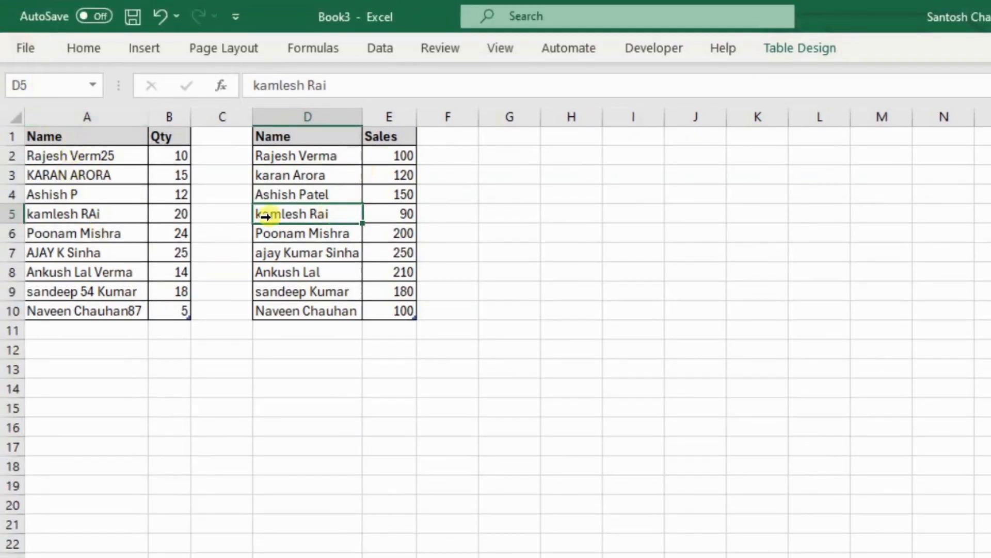
# Step: Compare the Name columns of the Qty table and the Sales table for spelling differences
pyautogui.click(58, 155)
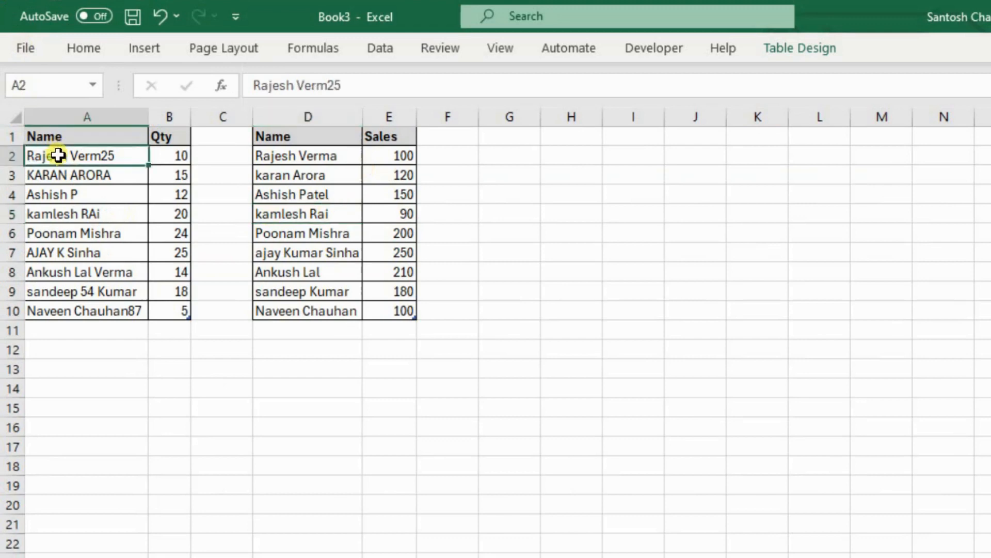
pyautogui.hotkey('ctrl', 'shift', 'Down')
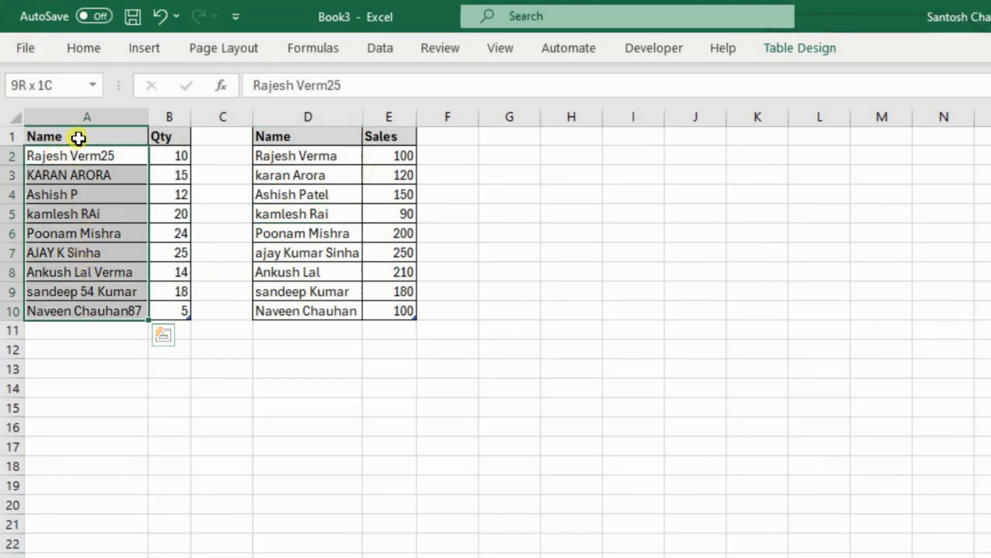
pyautogui.click(319, 151)
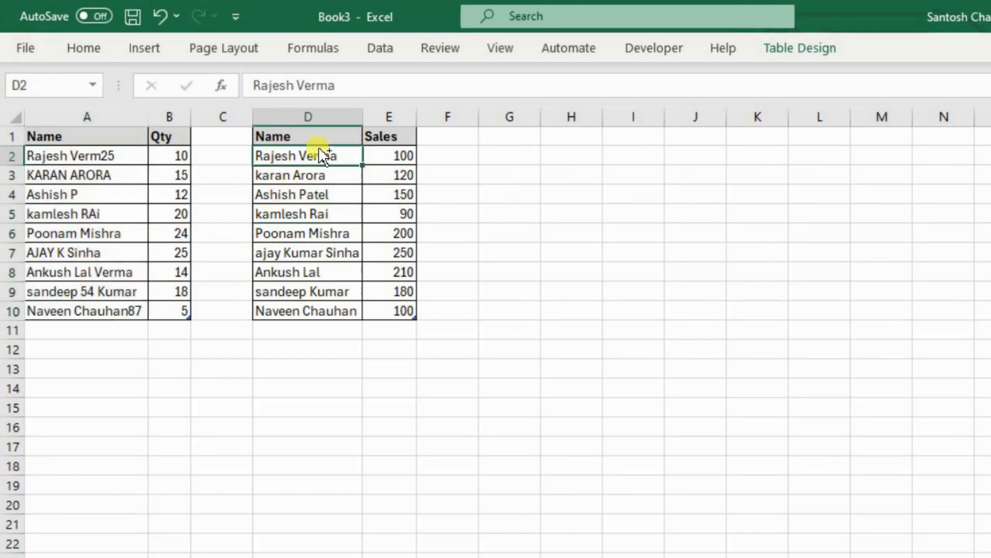
pyautogui.hotkey('ctrl', 'shift', 'Down')
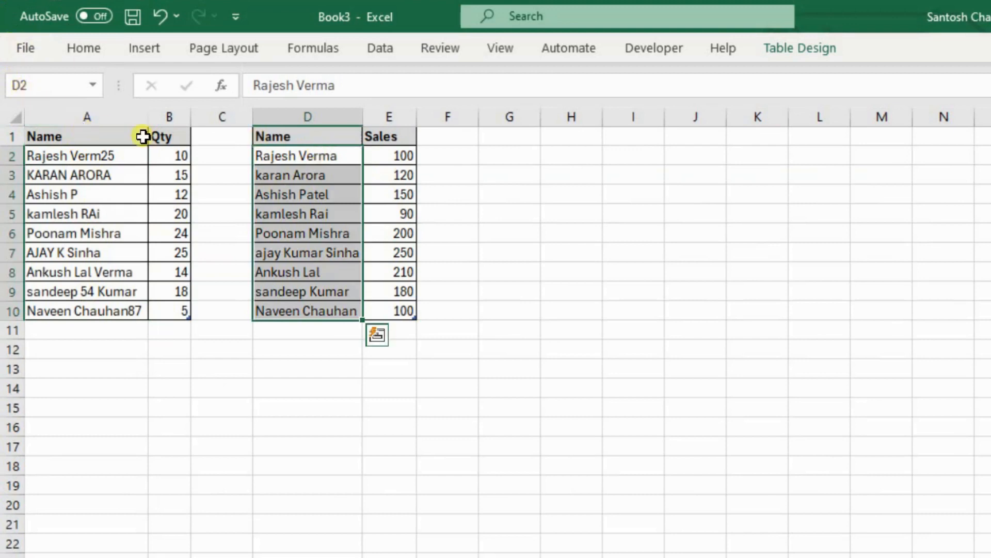
pyautogui.click(73, 155)
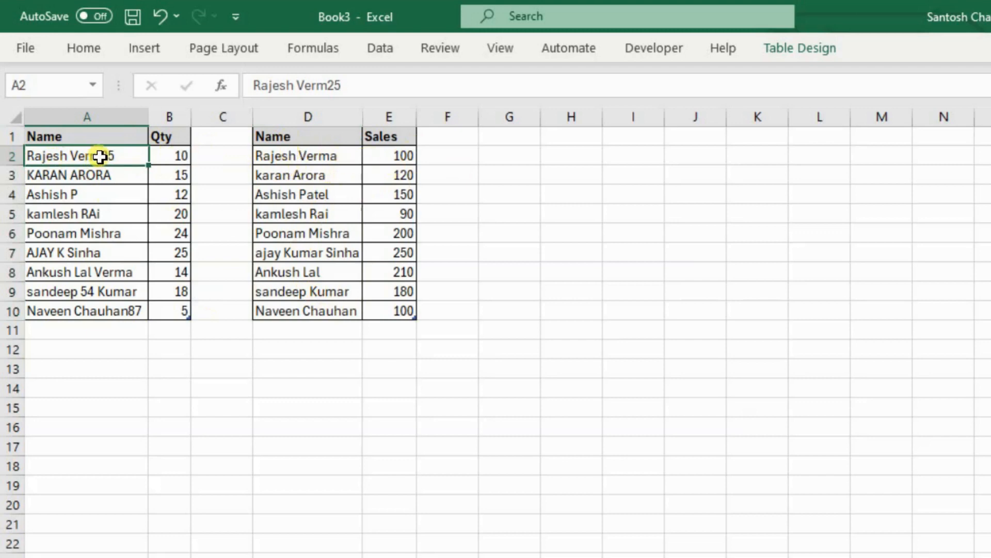
# Step: Start a VLOOKUP formula in cell F2 using the Qty table's name in row 2 as the lookup value
pyautogui.click(498, 158)
pyautogui.press('Left')
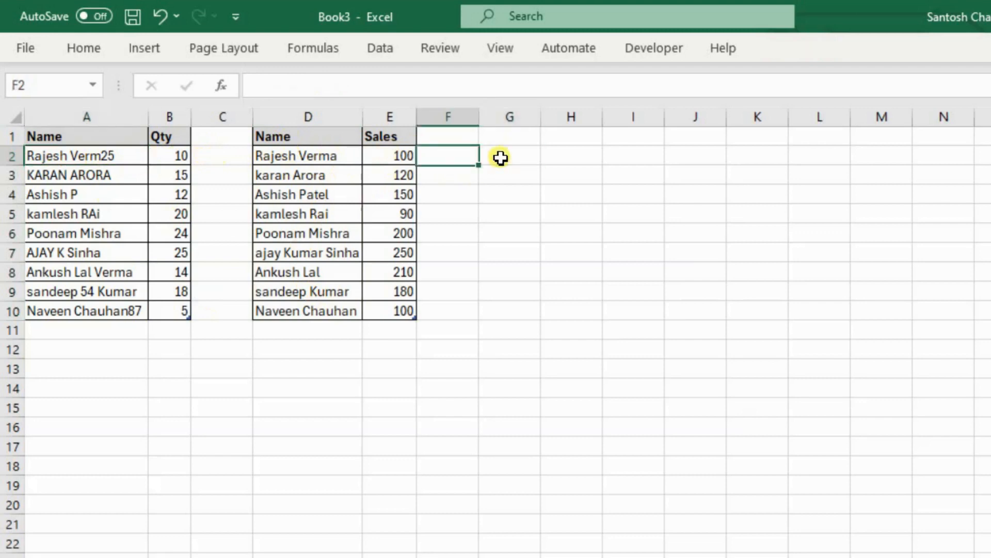
pyautogui.write('=vl')
pyautogui.press('Tab')
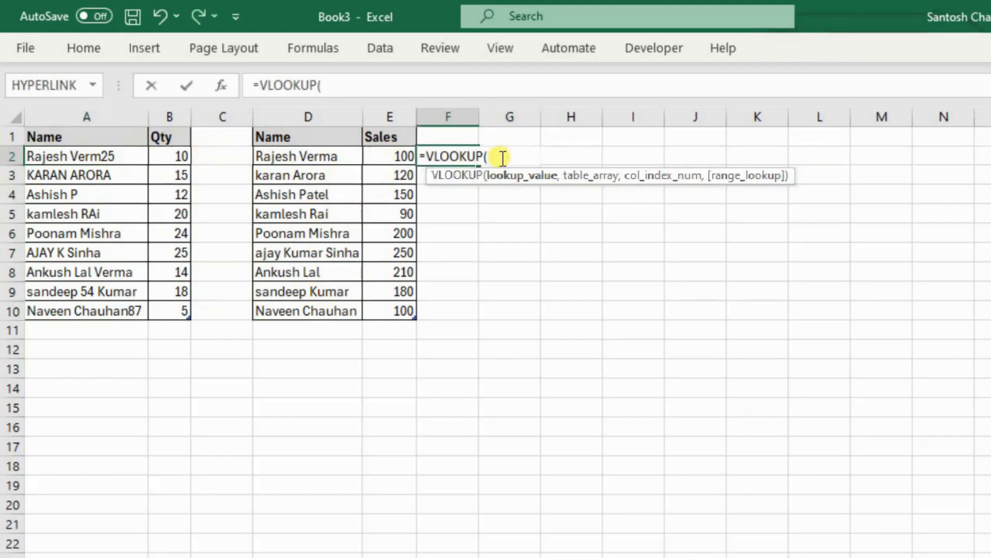
pyautogui.press('Left')
pyautogui.press('Left')
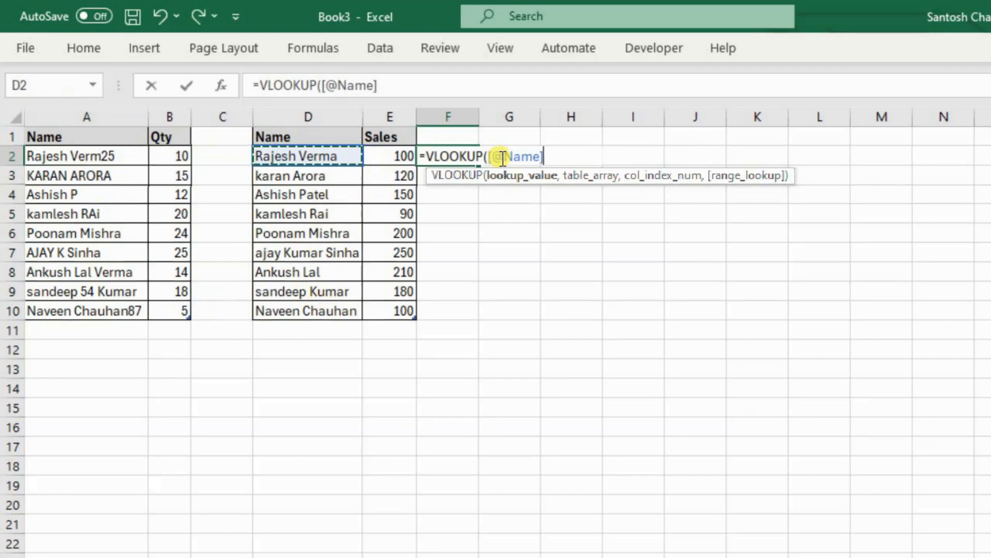
pyautogui.press('Left')
pyautogui.press('Left')
pyautogui.press('Left')
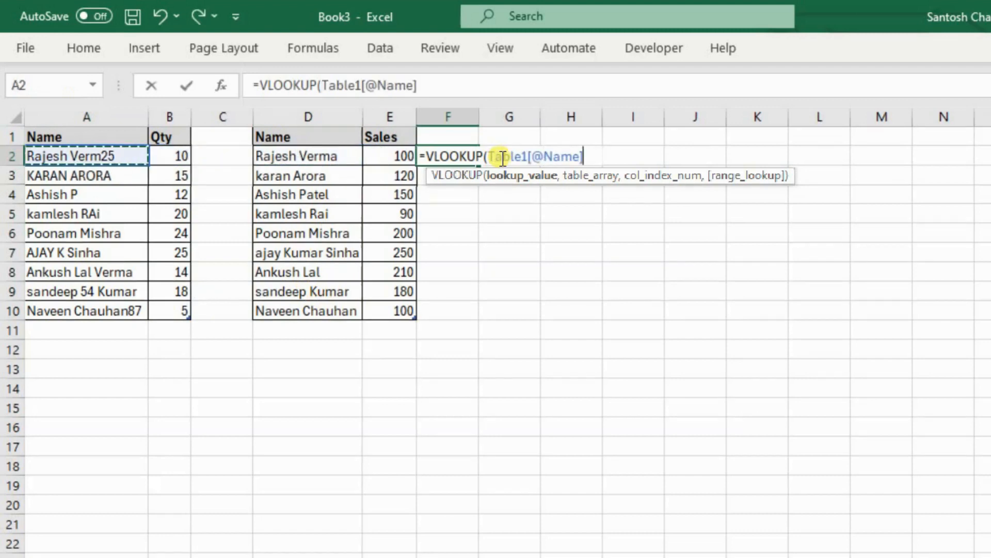
# Step: Complete the VLOOKUP with Table2's Name and Sales columns as the table array, column index 2 and match type 0
pyautogui.write(',')
pyautogui.press('Left')
pyautogui.press('Left')
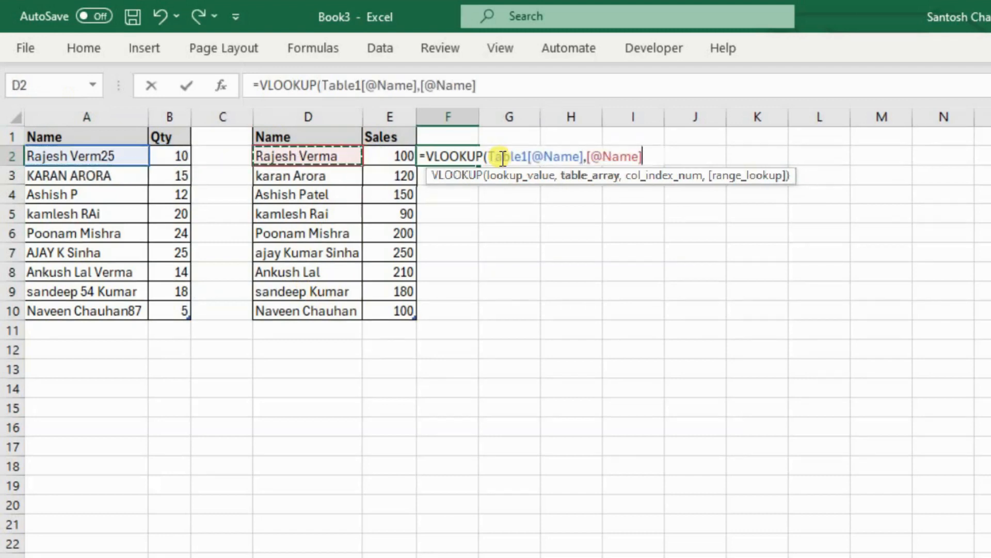
pyautogui.hotkey('shift', 'Right')
pyautogui.hotkey('shift', 'Down')
pyautogui.hotkey('shift', 'Down')
pyautogui.hotkey('shift', 'Down')
pyautogui.hotkey('shift', 'Down')
pyautogui.hotkey('shift', 'Down')
pyautogui.hotkey('shift', 'Down')
pyautogui.hotkey('shift', 'Down')
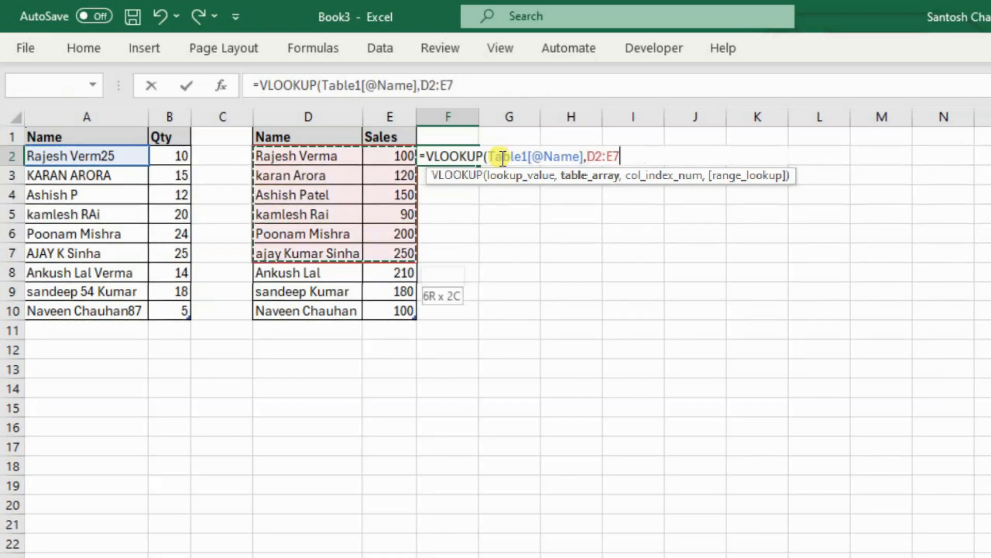
pyautogui.hotkey('shift', 'Down')
pyautogui.write(',')
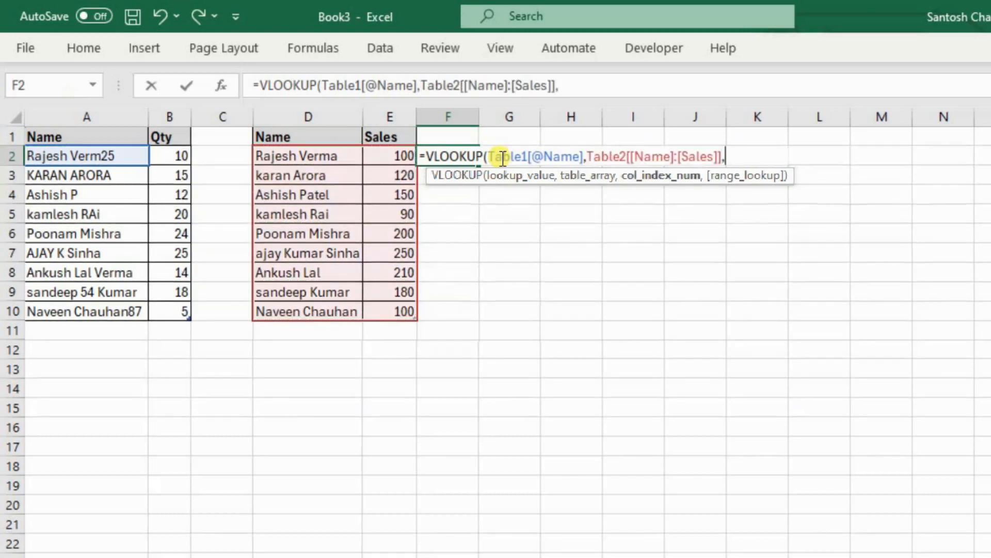
pyautogui.write('2,0')
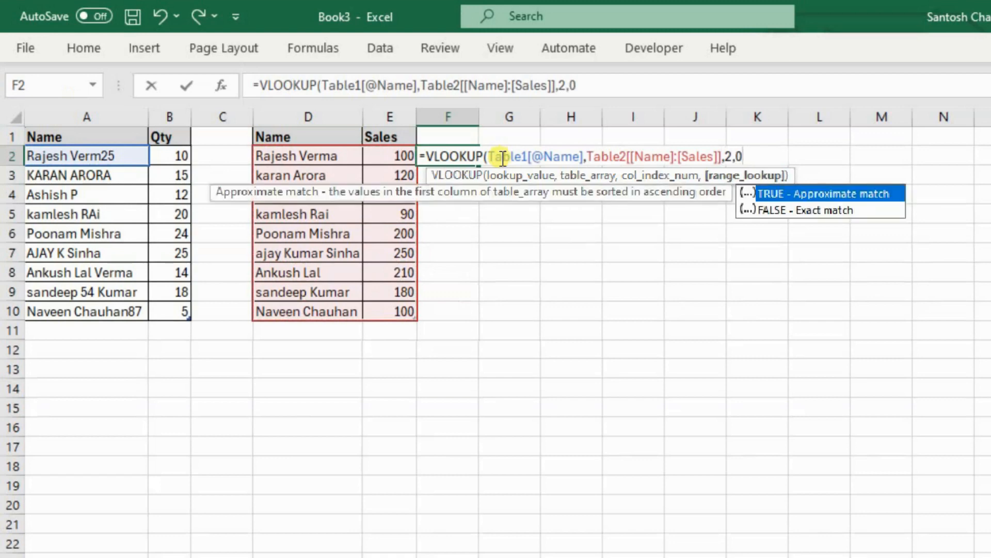
pyautogui.write(')')
pyautogui.press('Return')
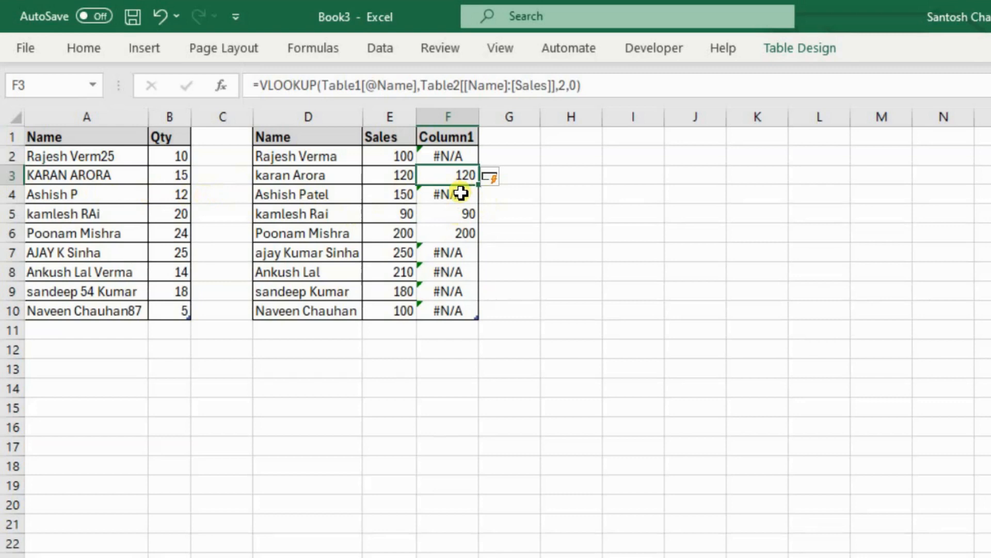
# Step: Undo the VLOOKUP column added beside the Sales table
pyautogui.hotkey('ctrl', 'z')
pyautogui.hotkey('ctrl', 'z')
pyautogui.hotkey('ctrl', 'z')
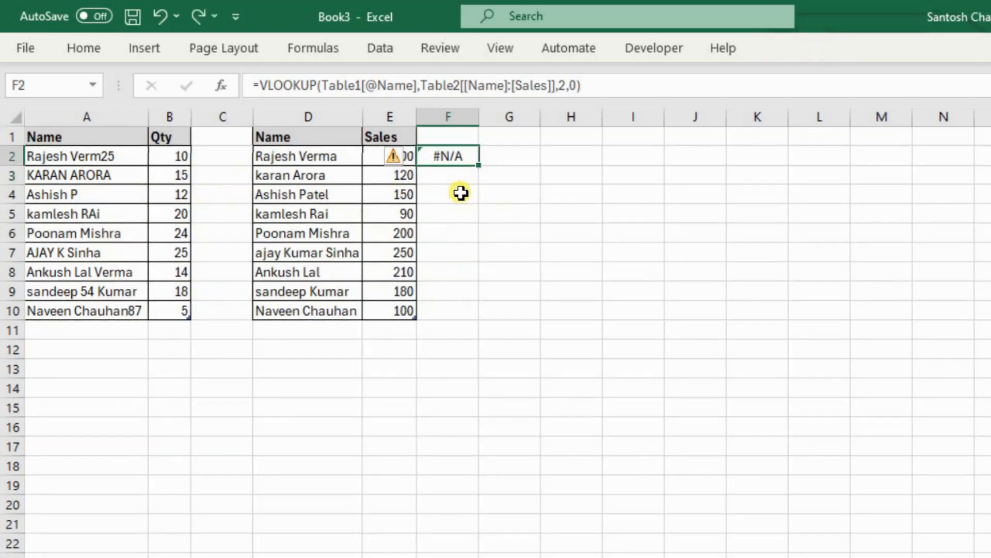
pyautogui.hotkey('ctrl', 'z')
pyautogui.press('Left')
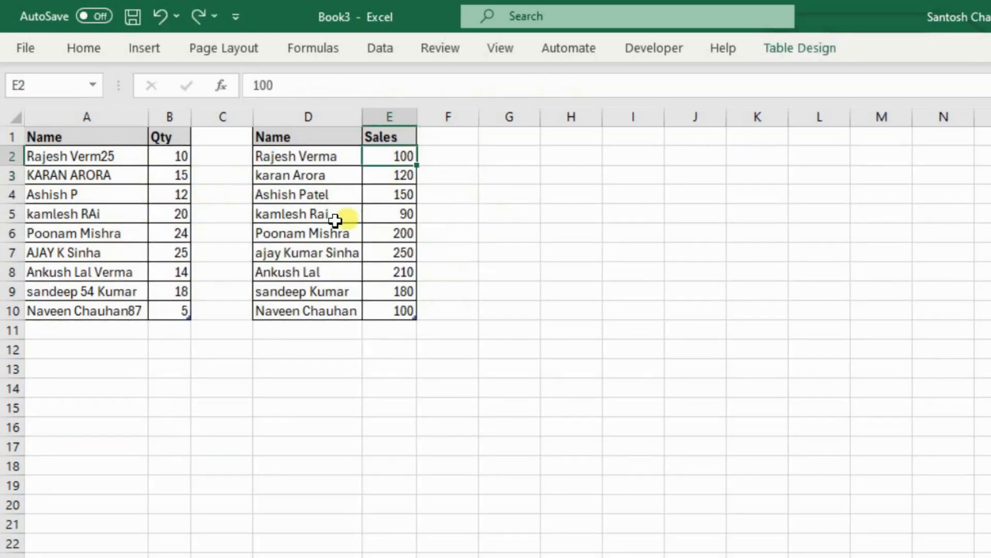
# Step: Load both tables into the Power Query Editor and review the Table1 and Table2 queries
pyautogui.click(89, 190)
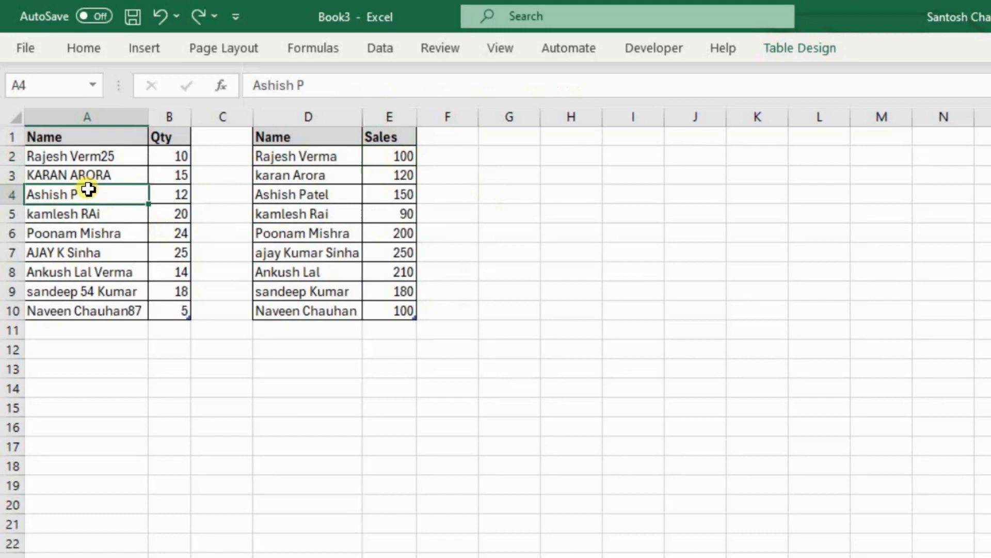
pyautogui.click(388, 47)
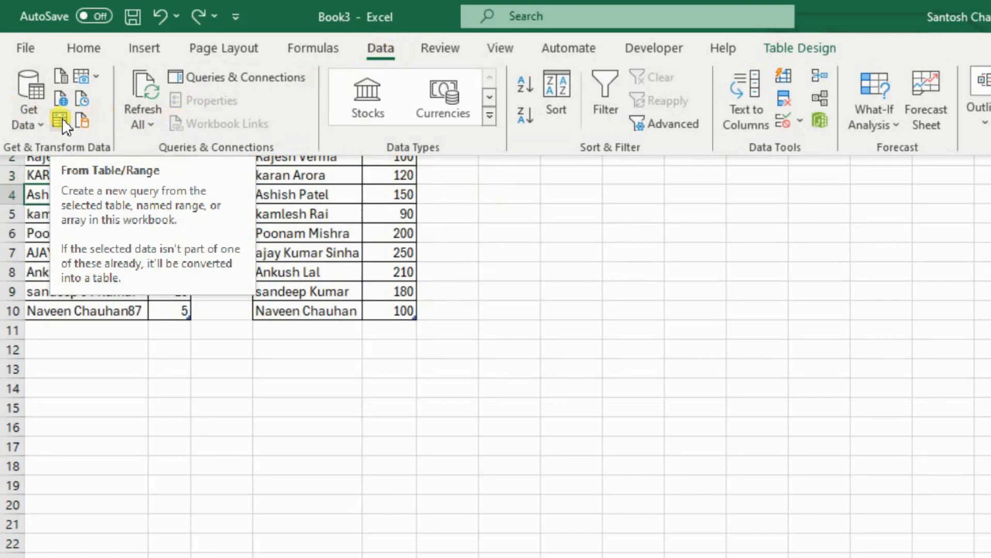
pyautogui.click(350, 216)
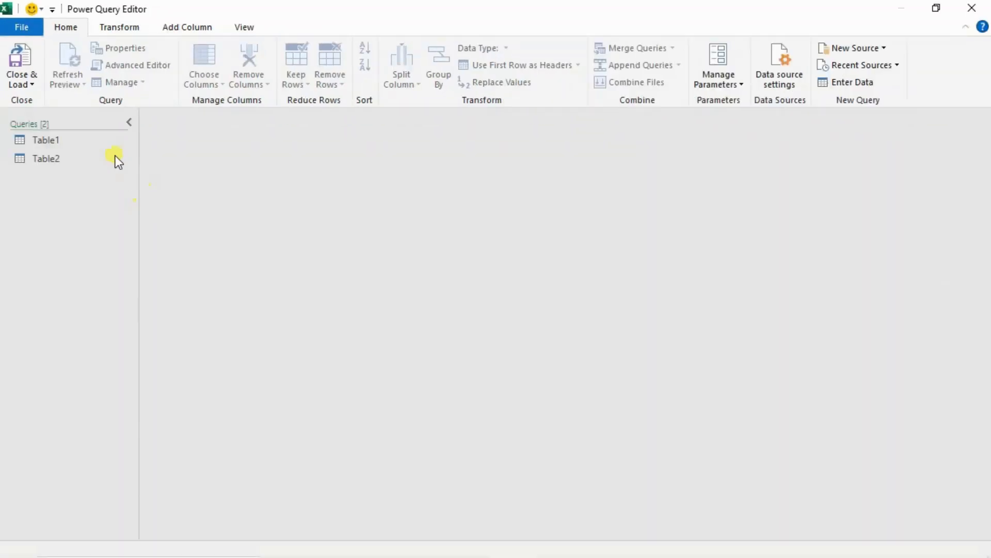
pyautogui.click(82, 140)
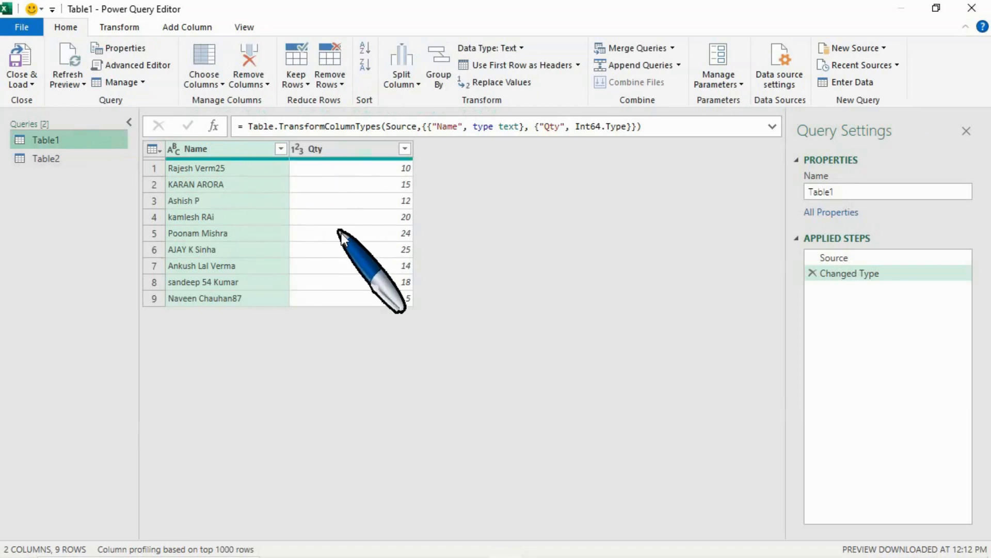
pyautogui.click(74, 159)
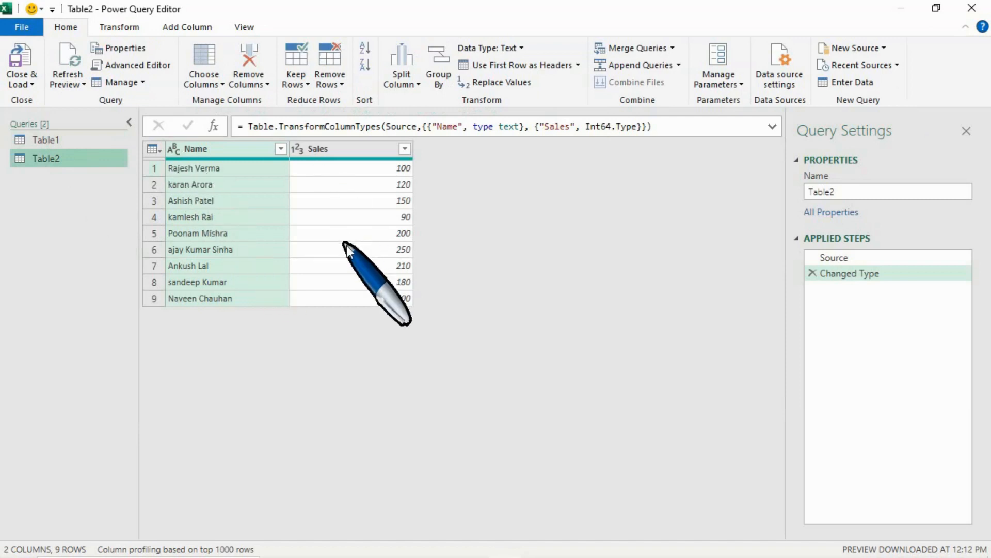
# Step: Set up a merge as a new query with Table1 as the first table and Table2 as the second
pyautogui.click(79, 139)
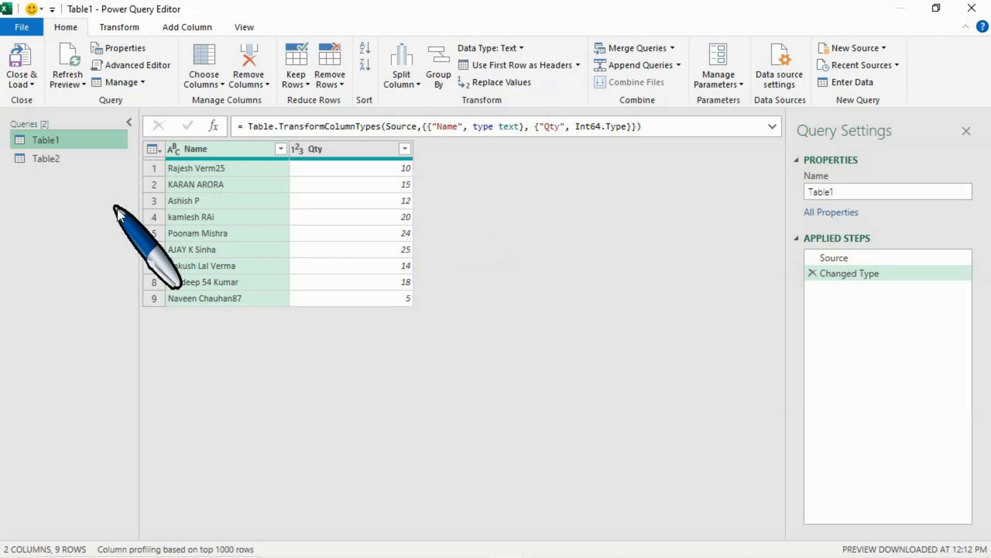
pyautogui.click(672, 47)
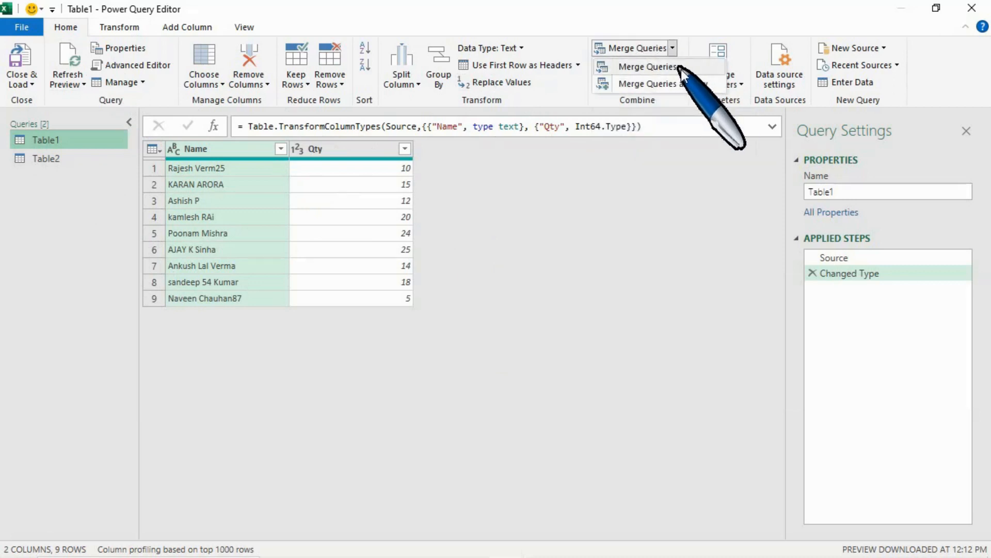
pyautogui.click(708, 85)
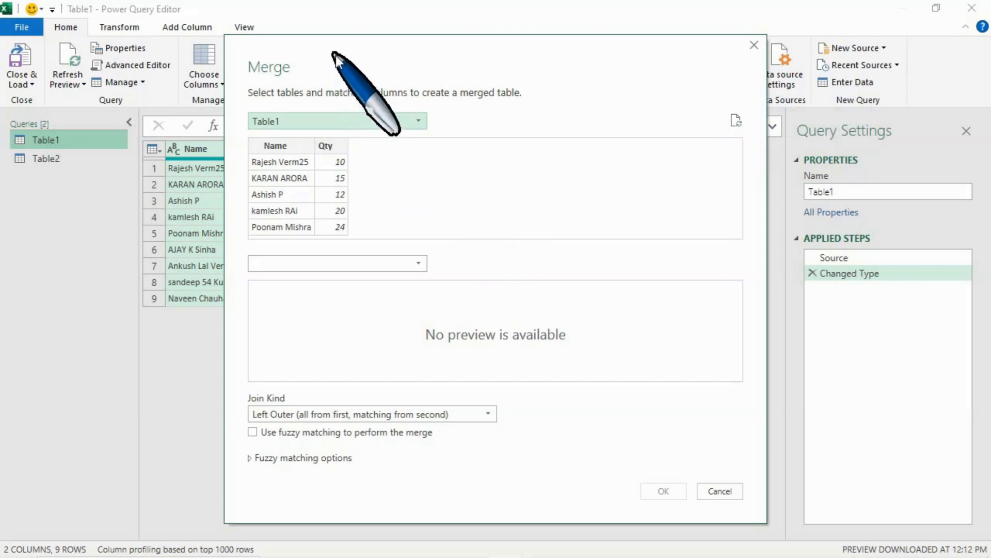
pyautogui.moveTo(336, 58); pyautogui.dragTo(419, 39)
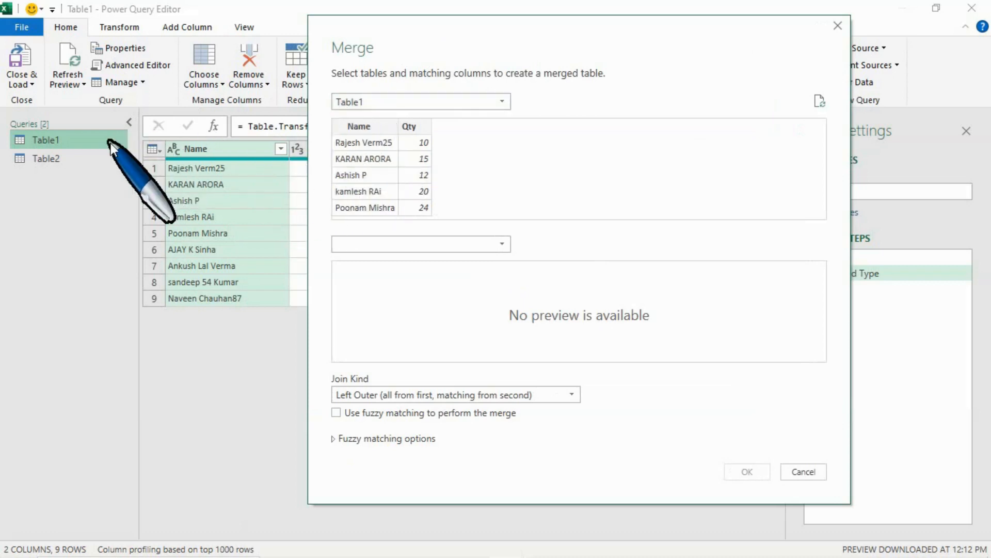
pyautogui.click(380, 246)
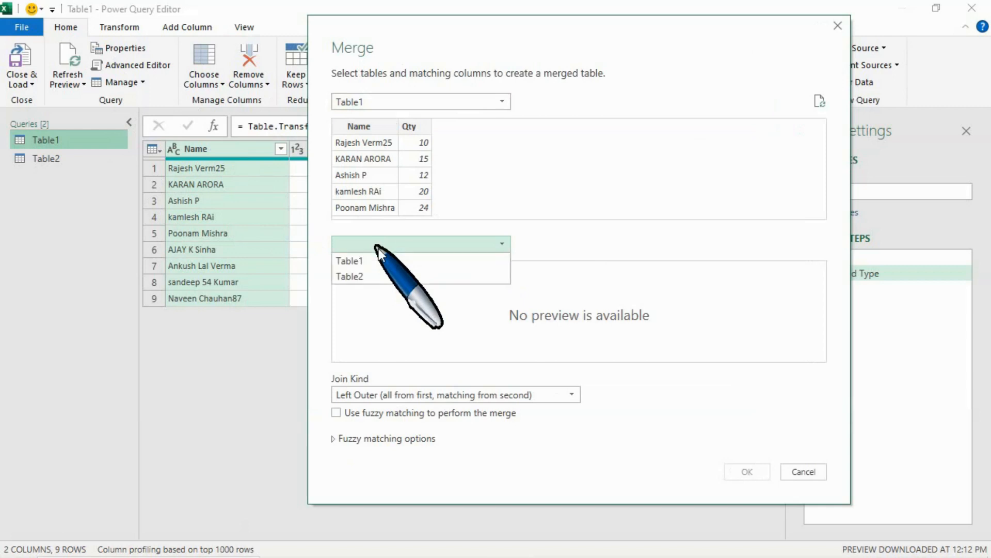
pyautogui.click(383, 282)
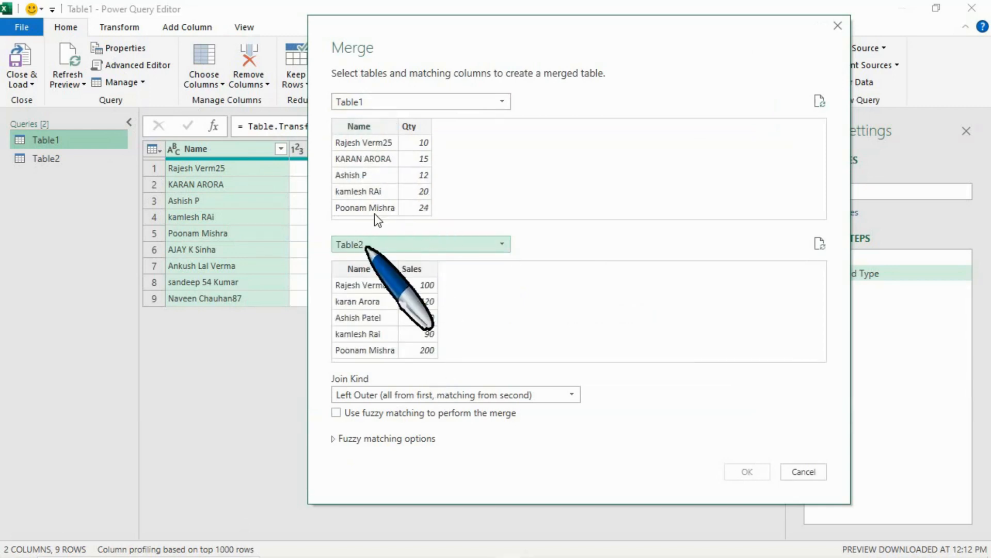
# Step: Match both tables on their Name columns with a Left Outer join and fuzzy matching enabled, and create the merge
pyautogui.click(371, 127)
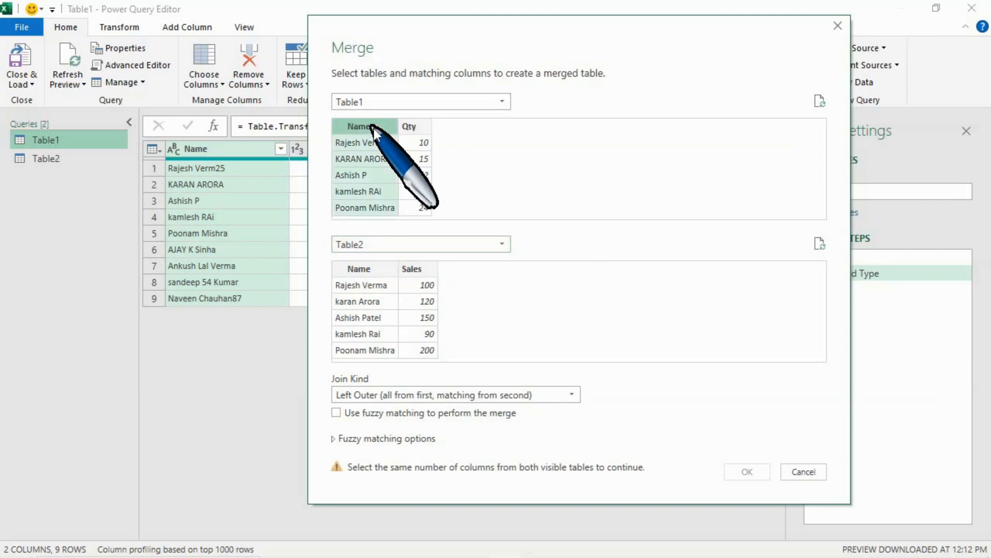
pyautogui.click(379, 273)
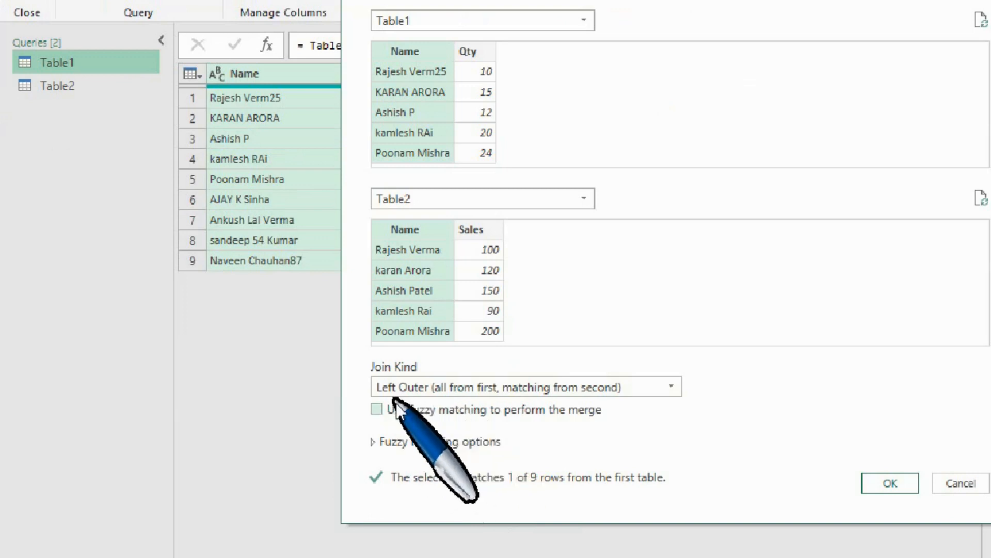
pyautogui.click(377, 409)
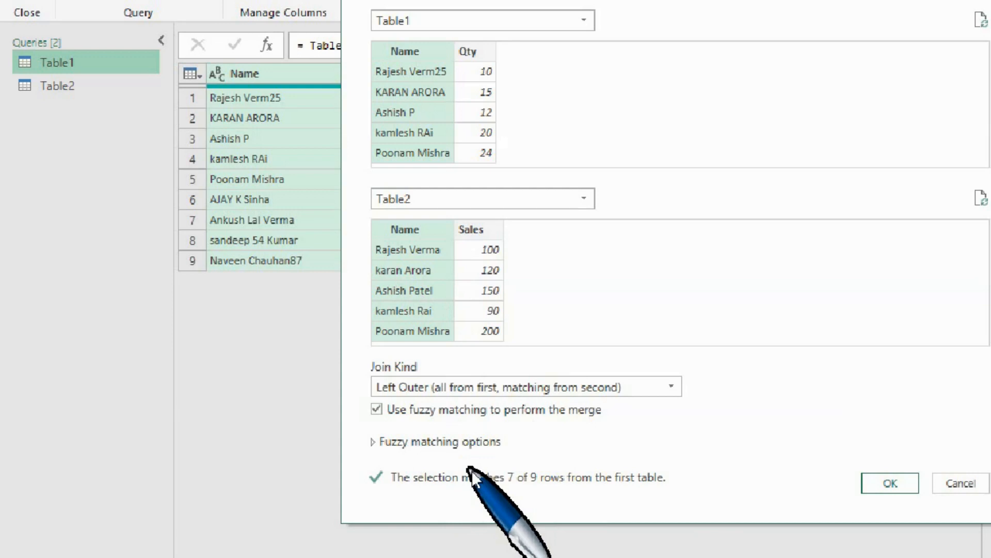
pyautogui.click(890, 483)
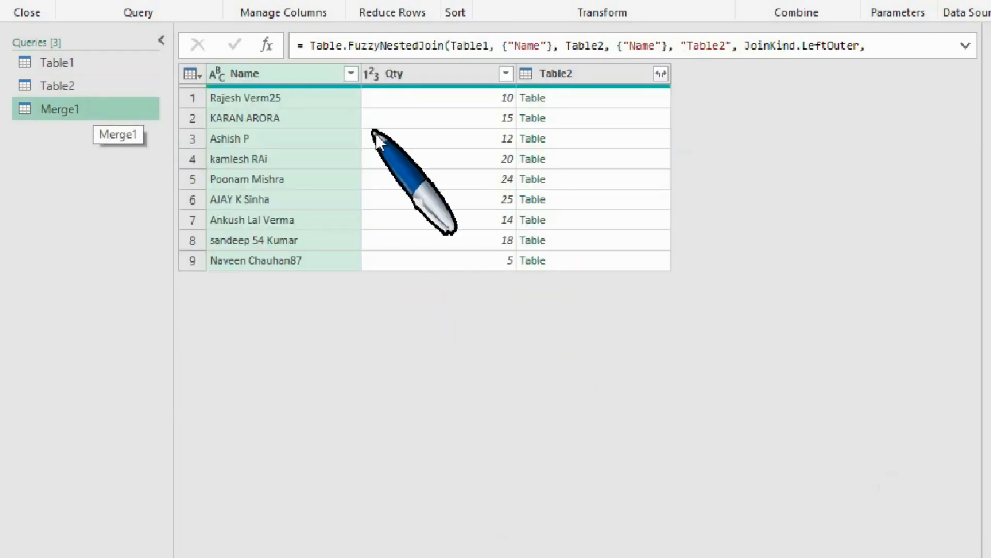
pyautogui.click(587, 98)
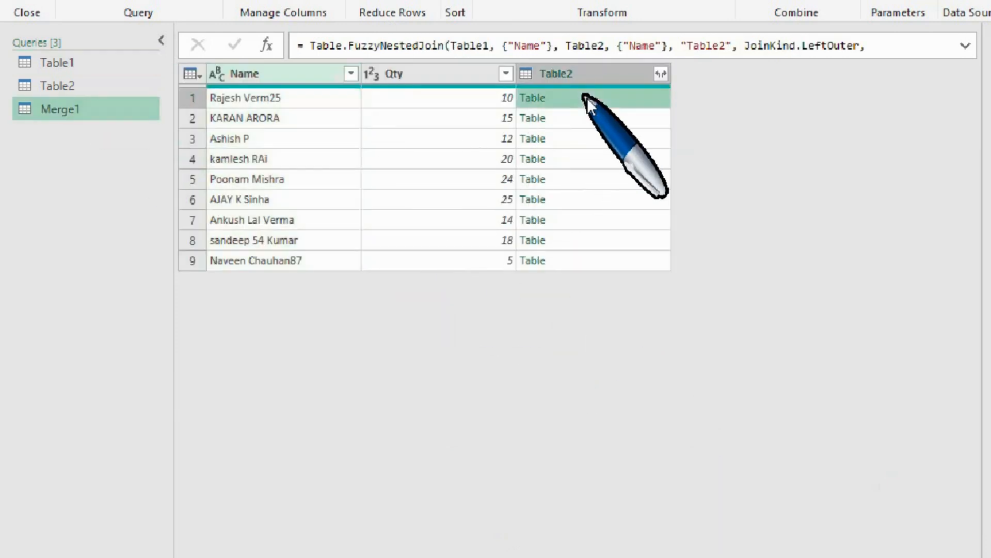
pyautogui.click(661, 74)
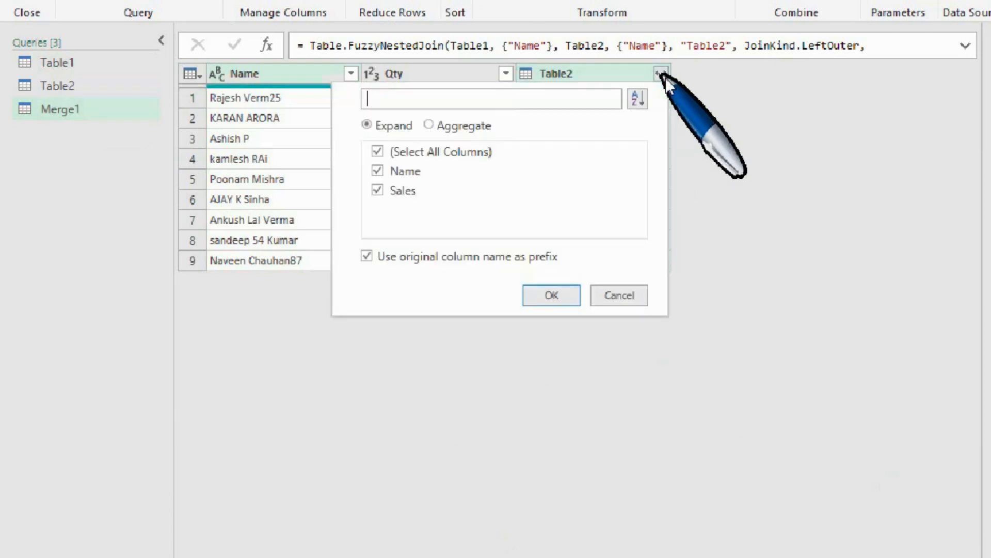
pyautogui.click(620, 289)
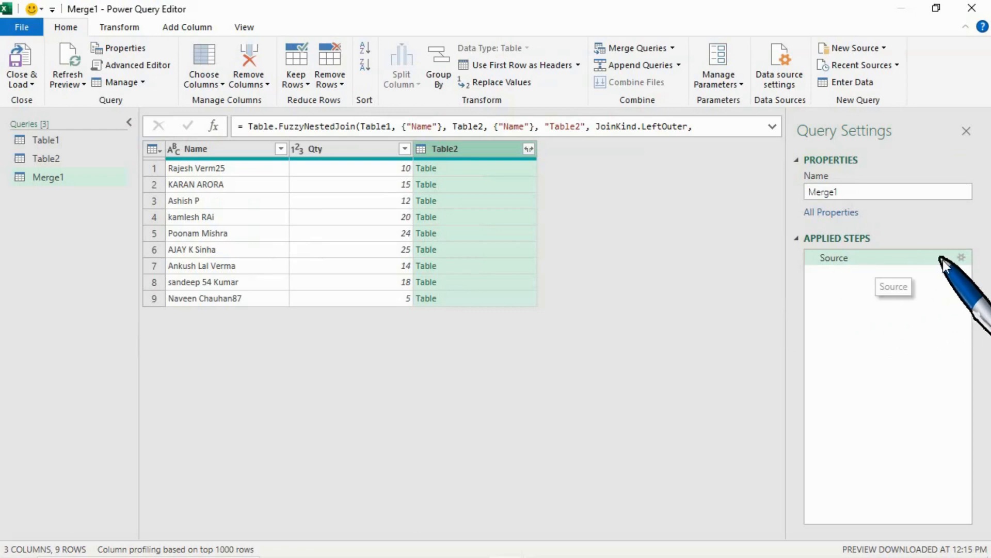
# Step: Edit the Source step of Merge1 to use a Full Outer join between Table1 and Table2
pyautogui.click(961, 261)
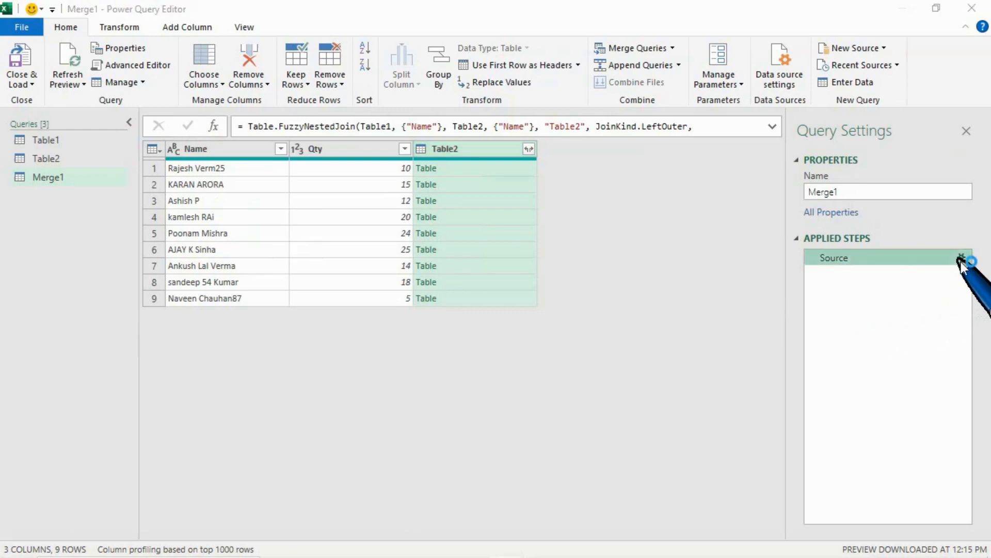
pyautogui.click(962, 262)
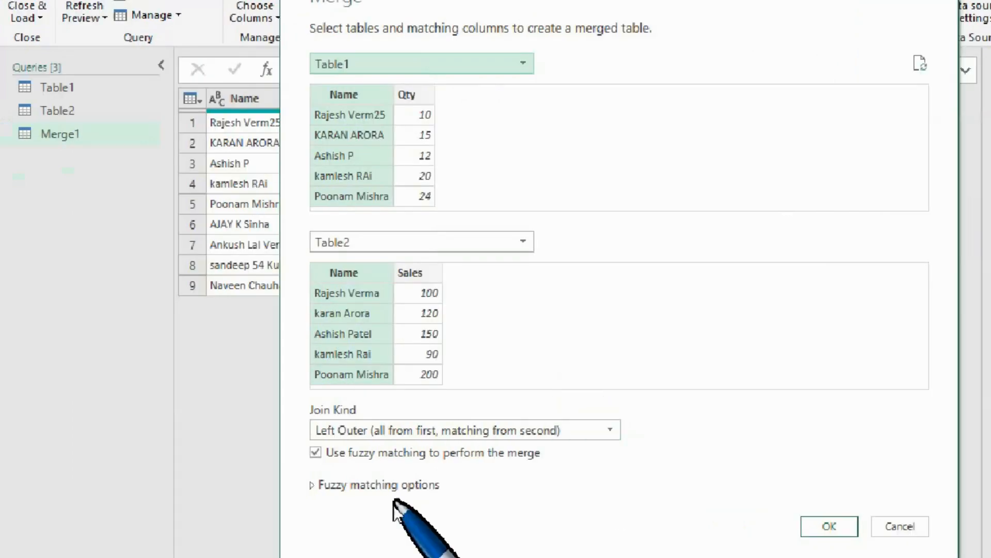
pyautogui.click(352, 429)
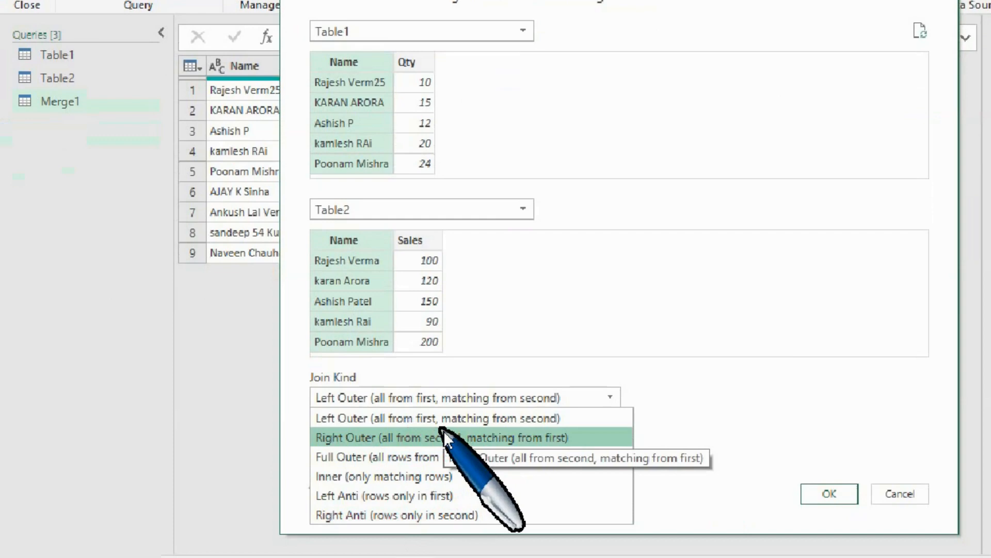
pyautogui.click(419, 456)
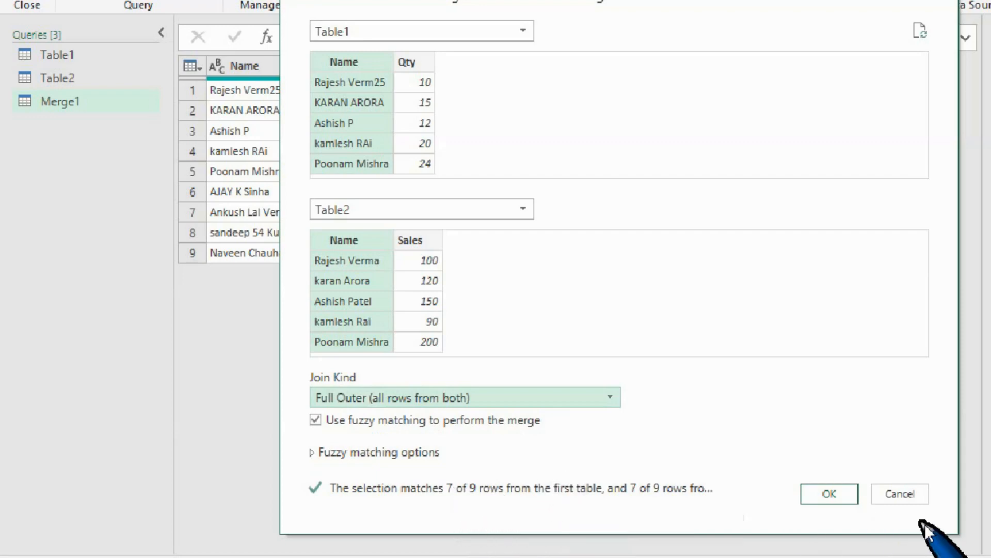
pyautogui.click(821, 494)
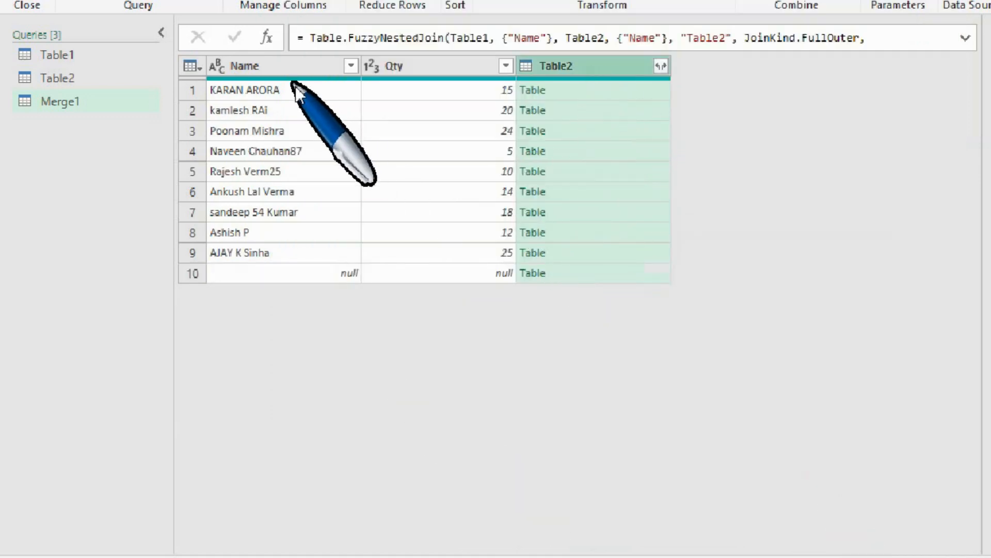
# Step: Expand the Table2 column into its Name and Sales columns, using the original column name as prefix
pyautogui.click(661, 66)
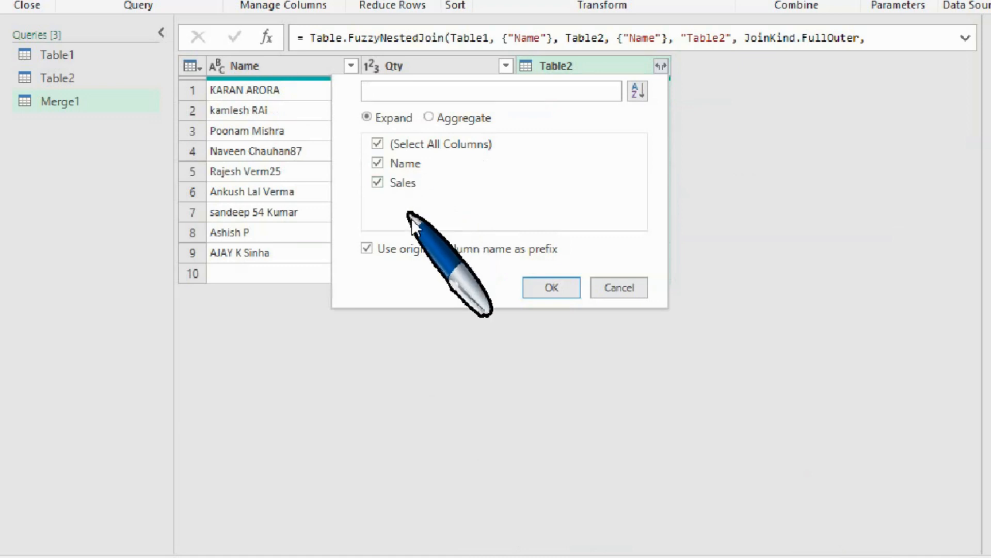
pyautogui.click(552, 288)
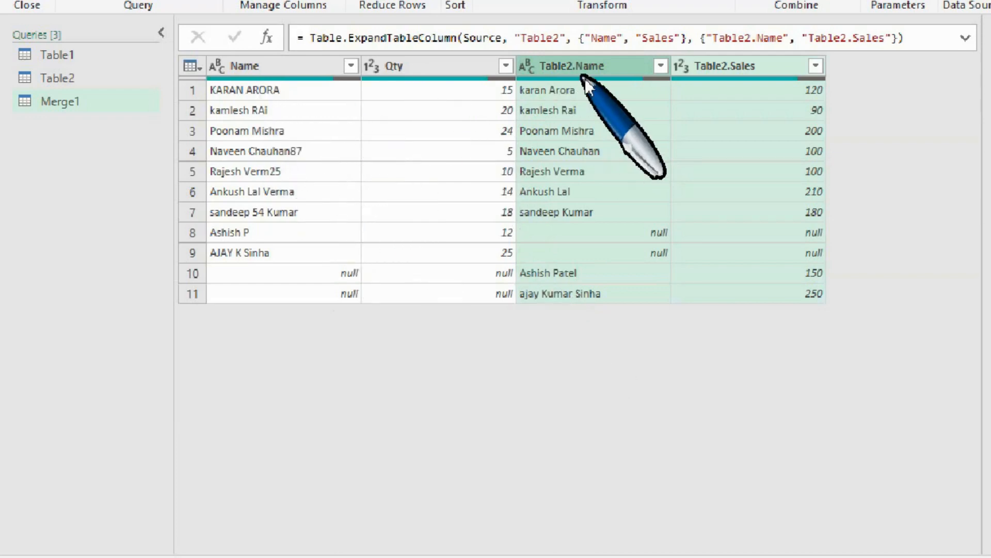
pyautogui.moveTo(719, 79)
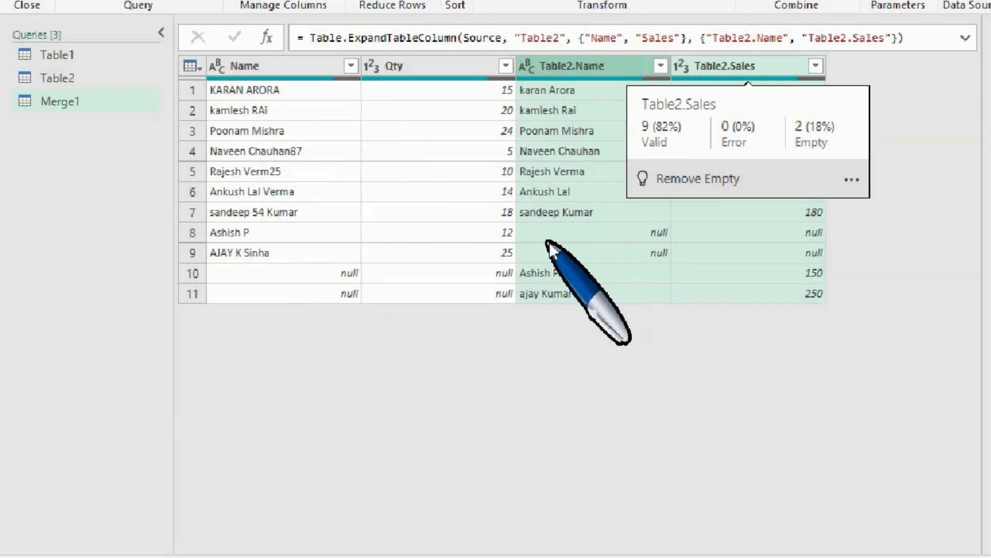
# Step: Compare the unmatched entries in the Name and Table2.Name columns of the merged result
pyautogui.click(250, 232)
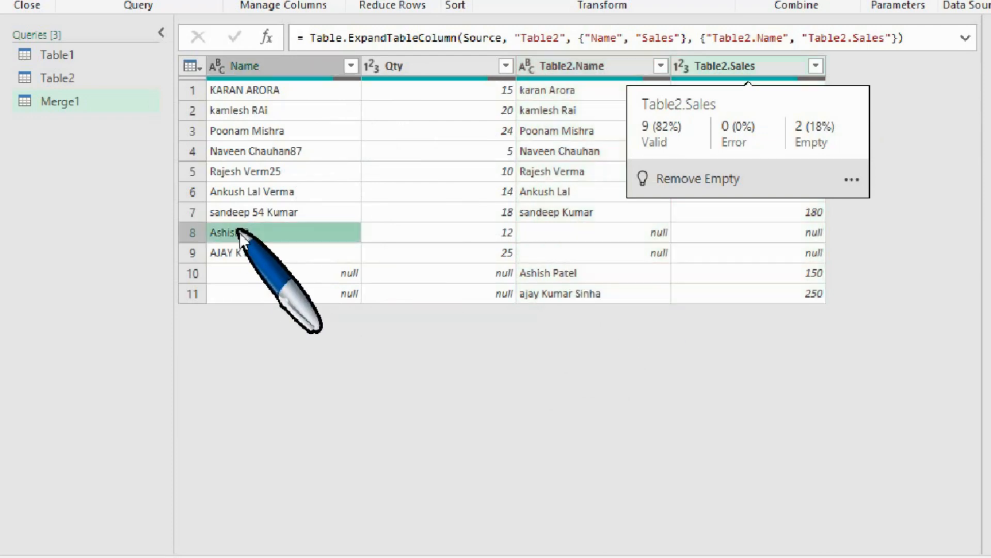
pyautogui.click(560, 279)
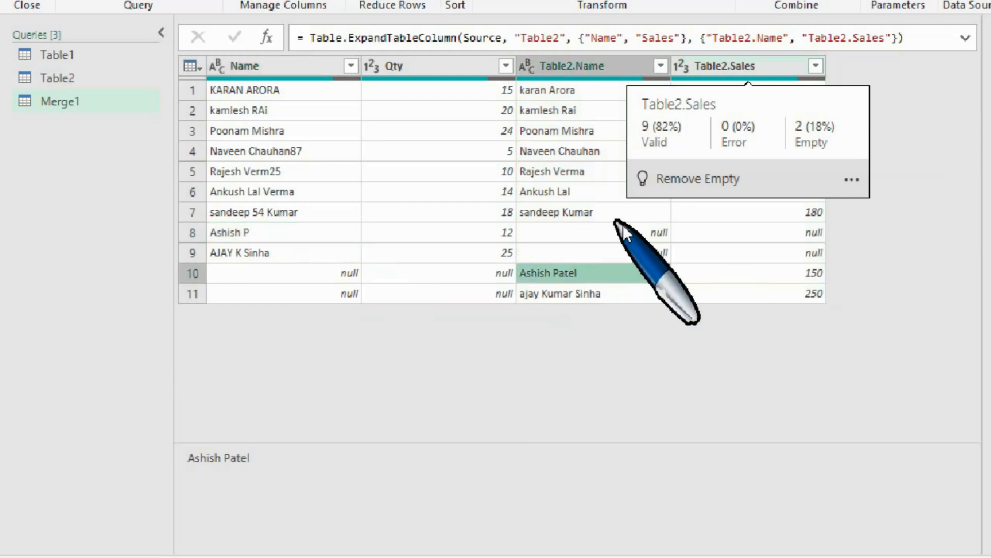
pyautogui.click(287, 250)
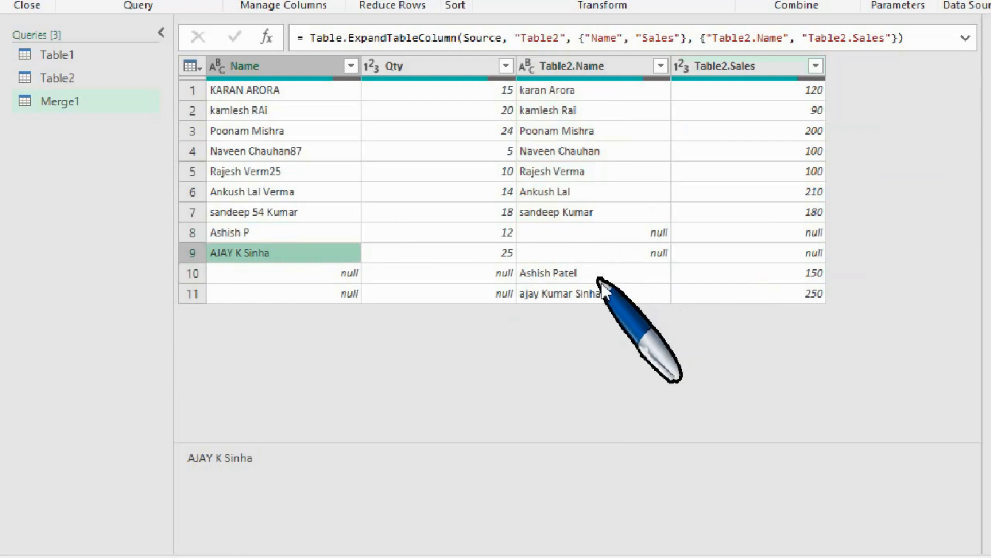
pyautogui.click(597, 229)
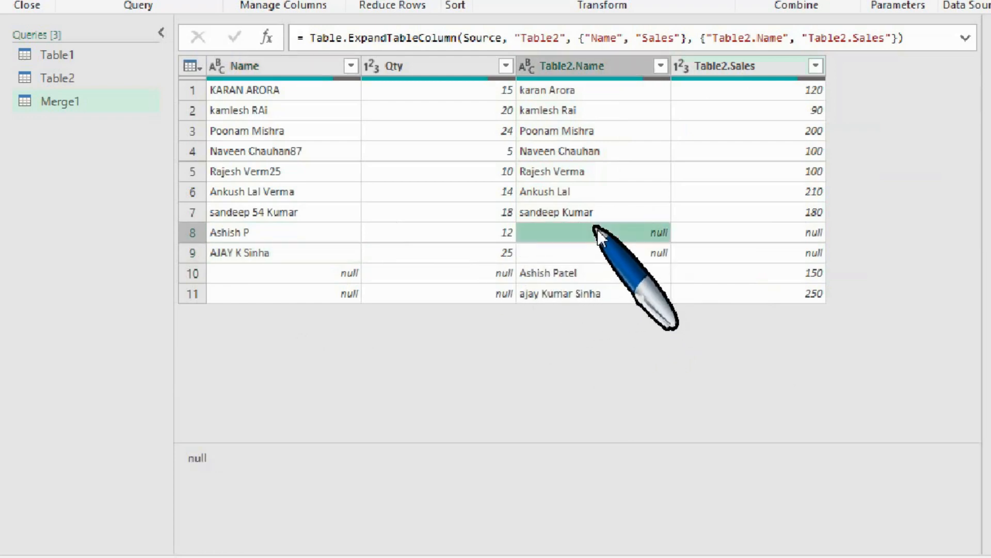
pyautogui.click(609, 276)
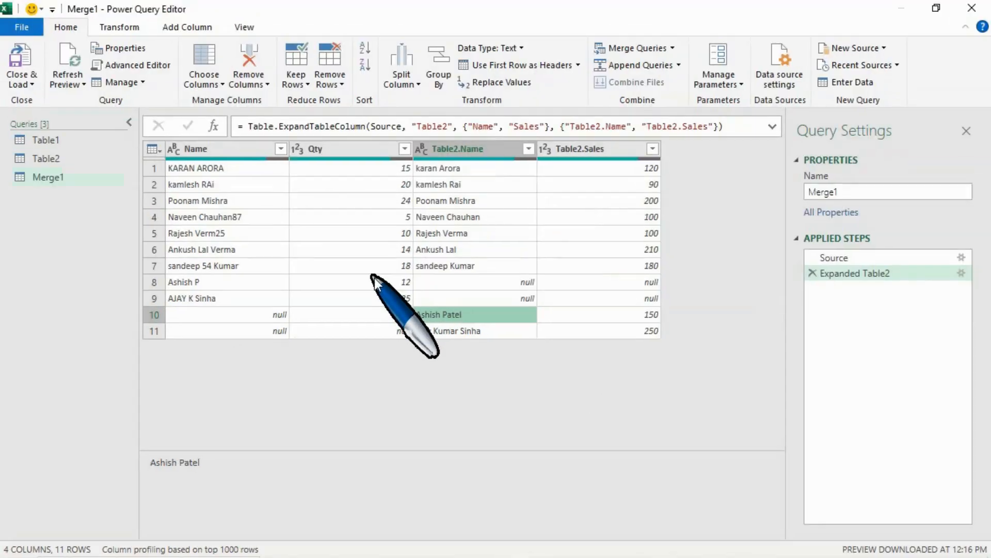
# Step: Delete the Expanded Table2 step from the Merge1 query
pyautogui.click(852, 260)
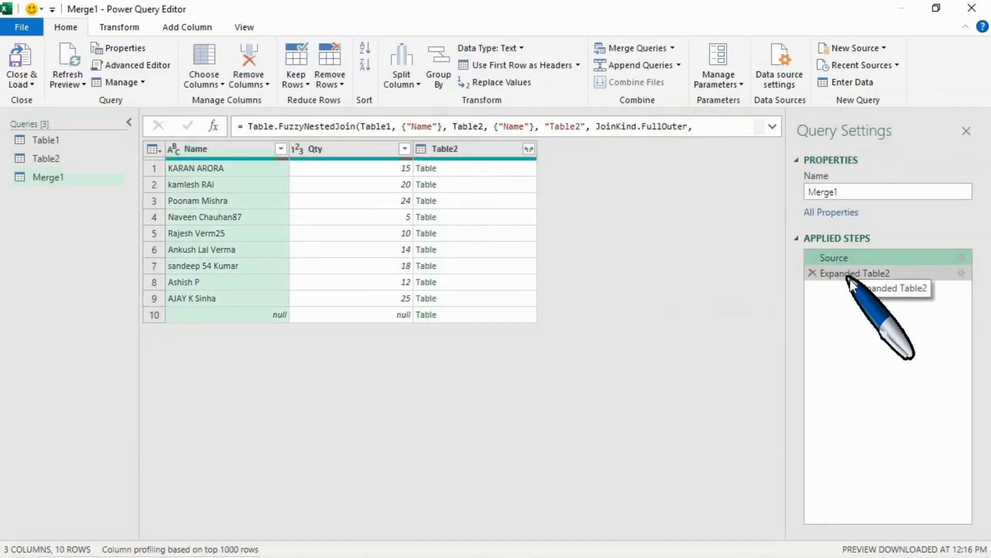
pyautogui.click(842, 274)
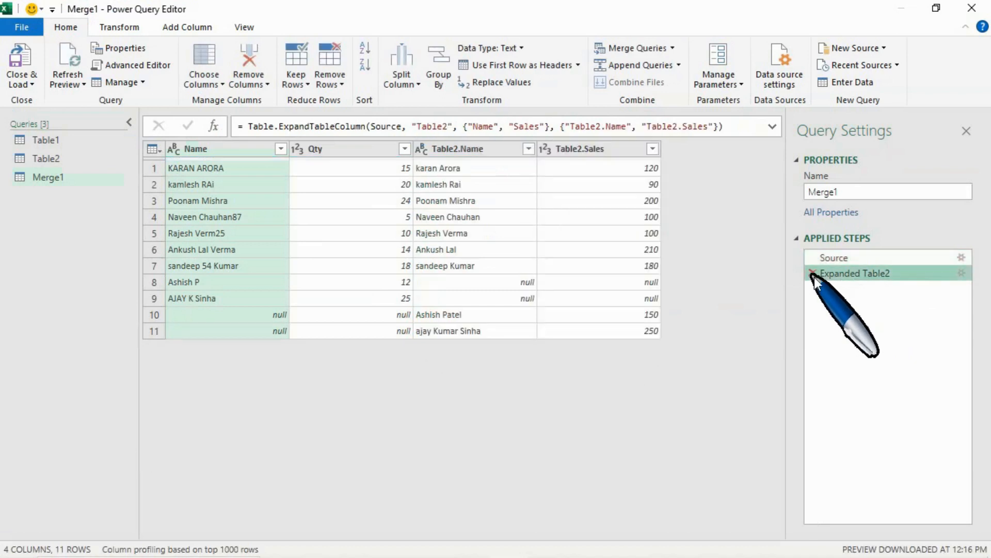
pyautogui.click(812, 273)
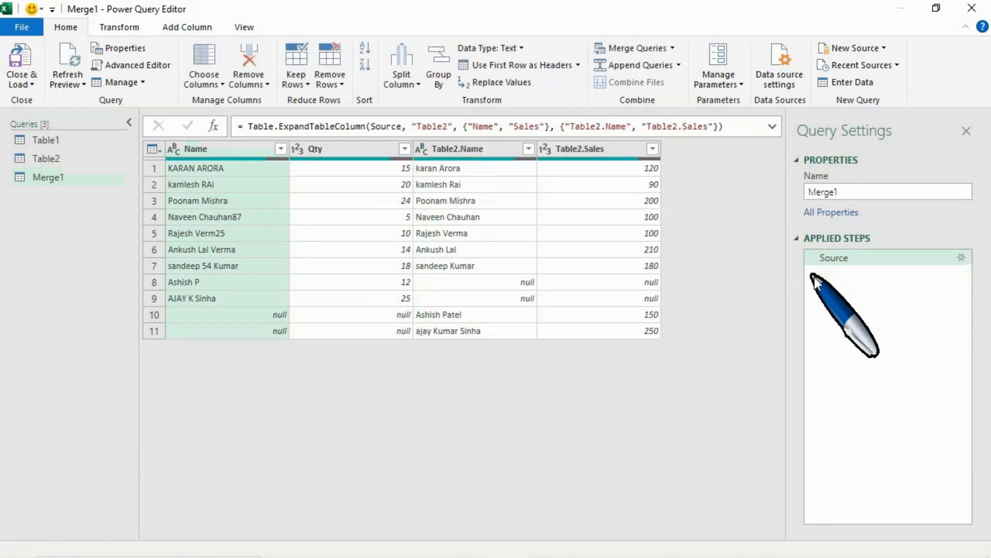
# Step: Reopen the merge settings of the Source step and enter a similarity threshold of 0.50 in the fuzzy matching options
pyautogui.click(962, 258)
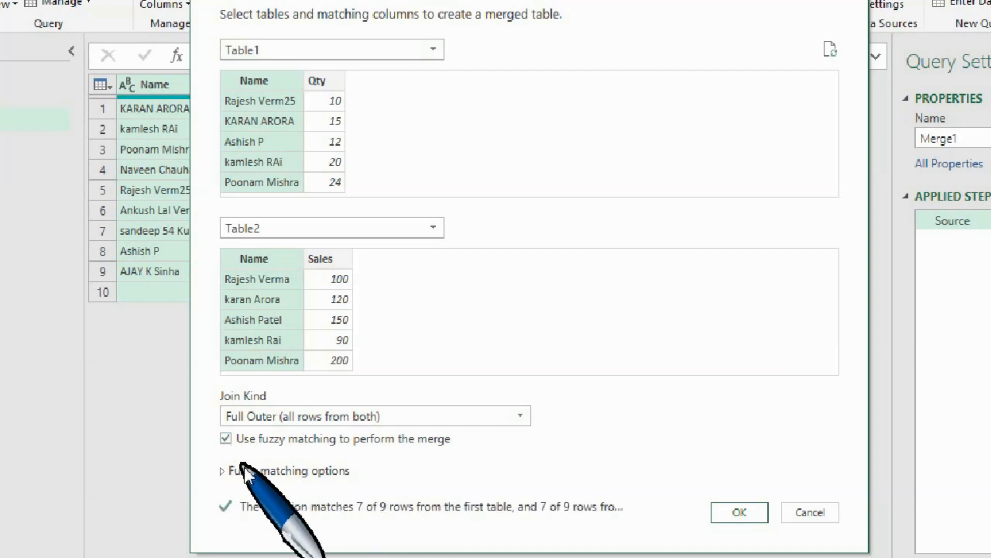
pyautogui.click(223, 471)
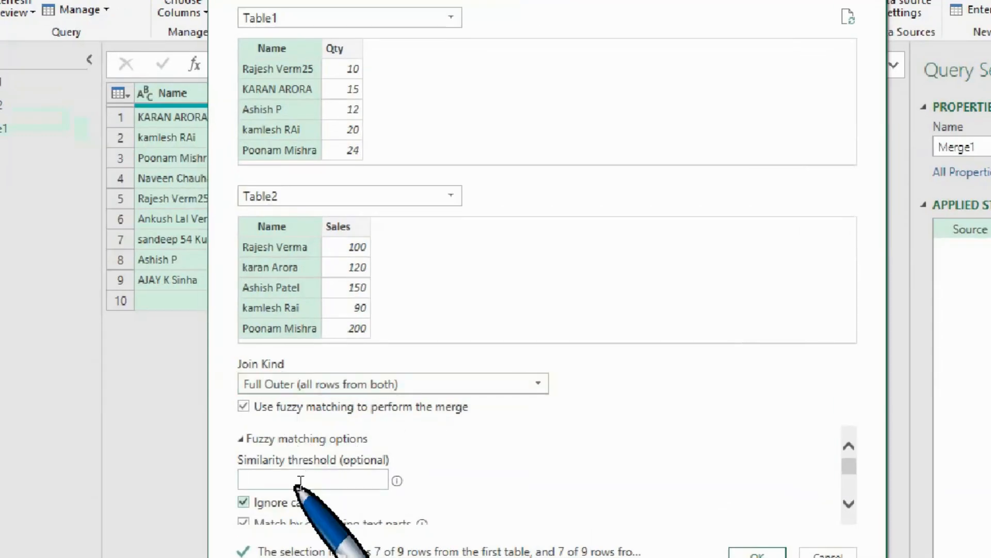
pyautogui.scroll(-3, 285, 436)
pyautogui.scroll(2, 286, 436)
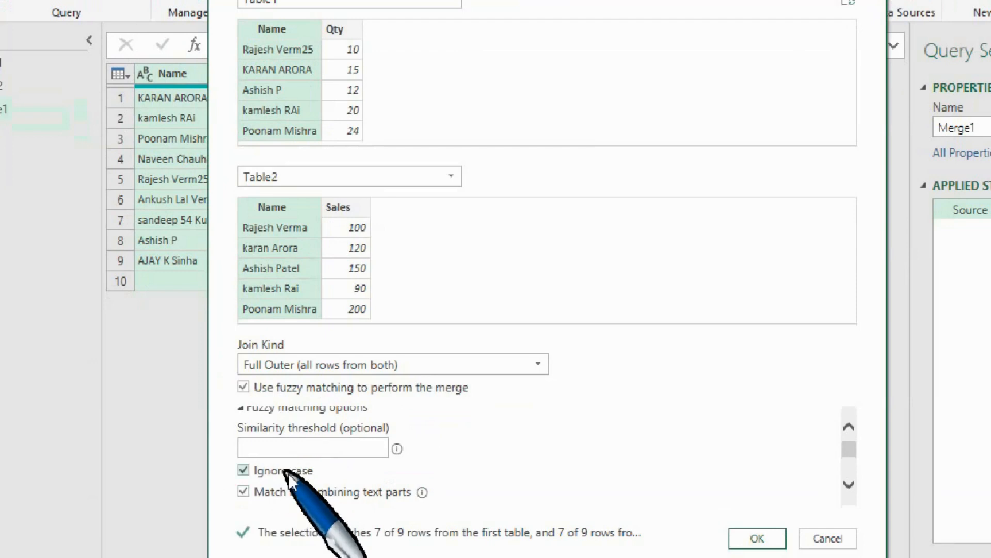
pyautogui.scroll(1, 285, 471)
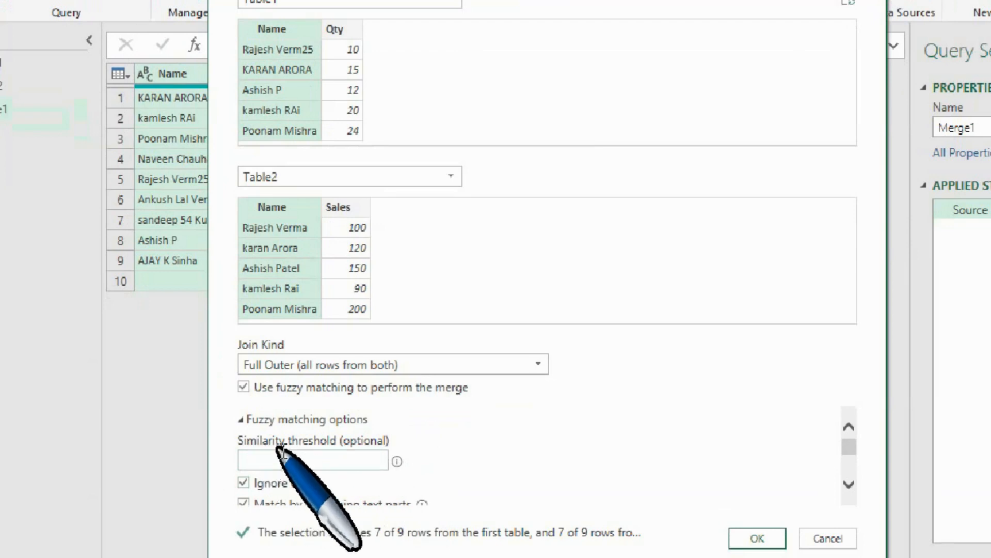
pyautogui.click(313, 460)
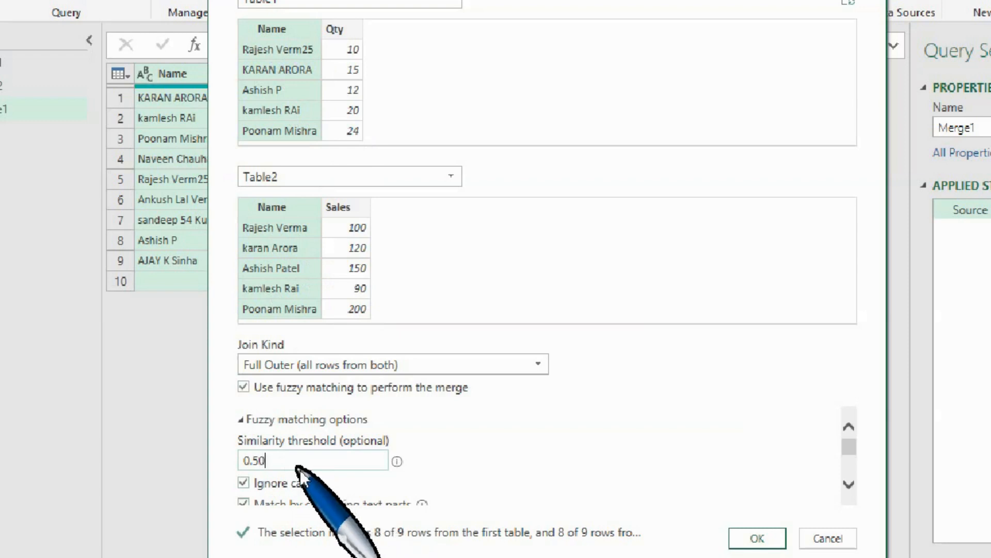
# Step: Lower the fuzzy similarity threshold to 0.40 and apply the merge settings
pyautogui.press('BackSpace')
pyautogui.press('BackSpace')
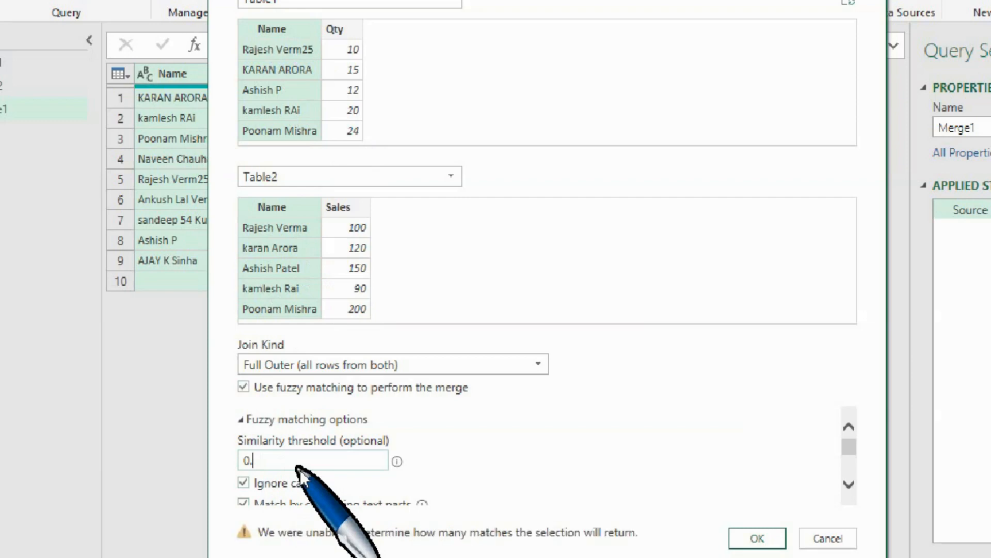
pyautogui.write('45')
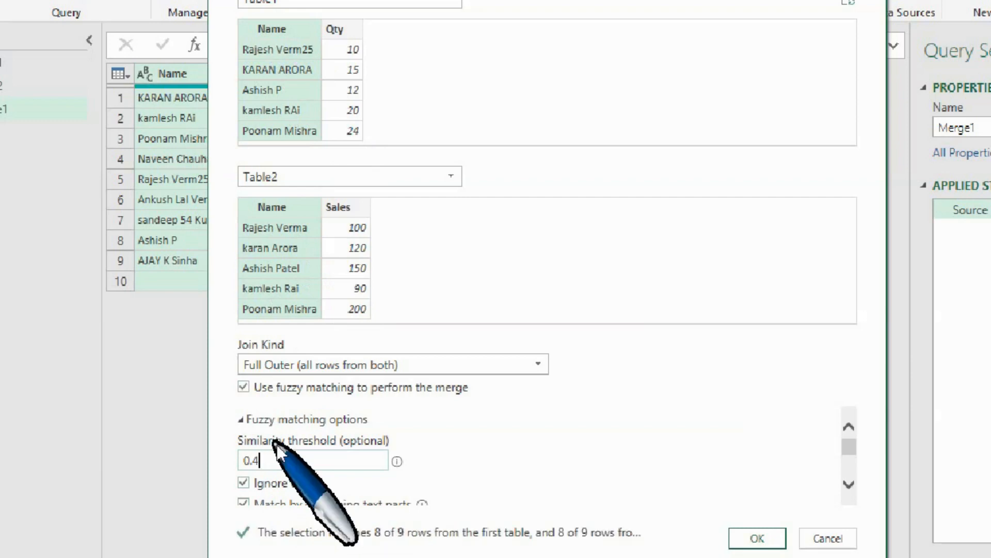
pyautogui.write('0')
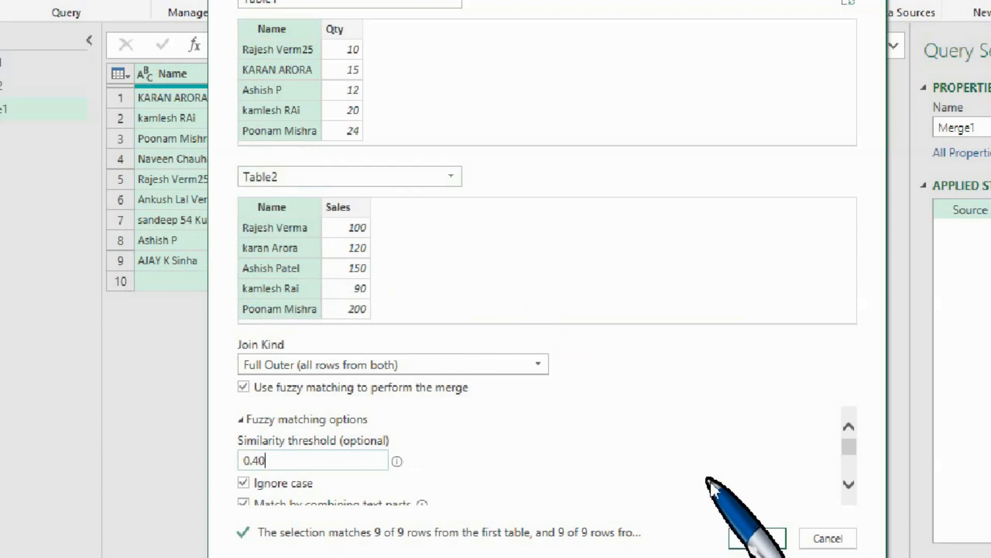
pyautogui.click(759, 534)
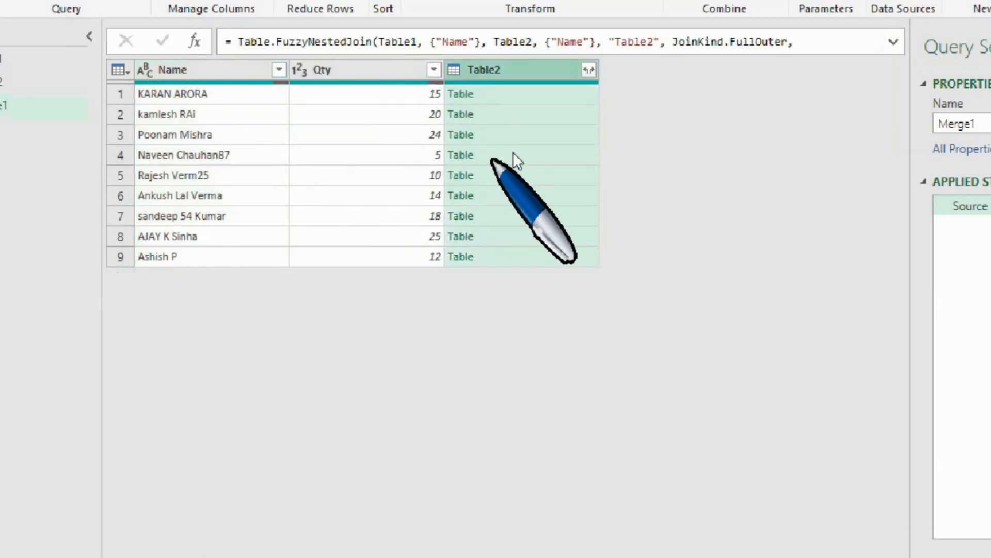
# Step: Expand Table2 into prefixed Name and Sales columns, and close and load the merged query into the workbook
pyautogui.click(589, 71)
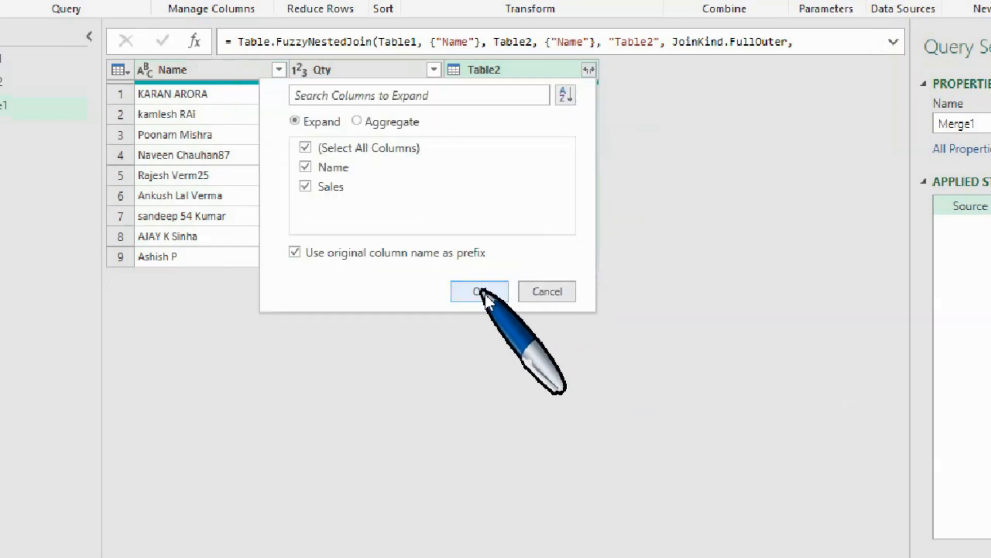
pyautogui.click(484, 292)
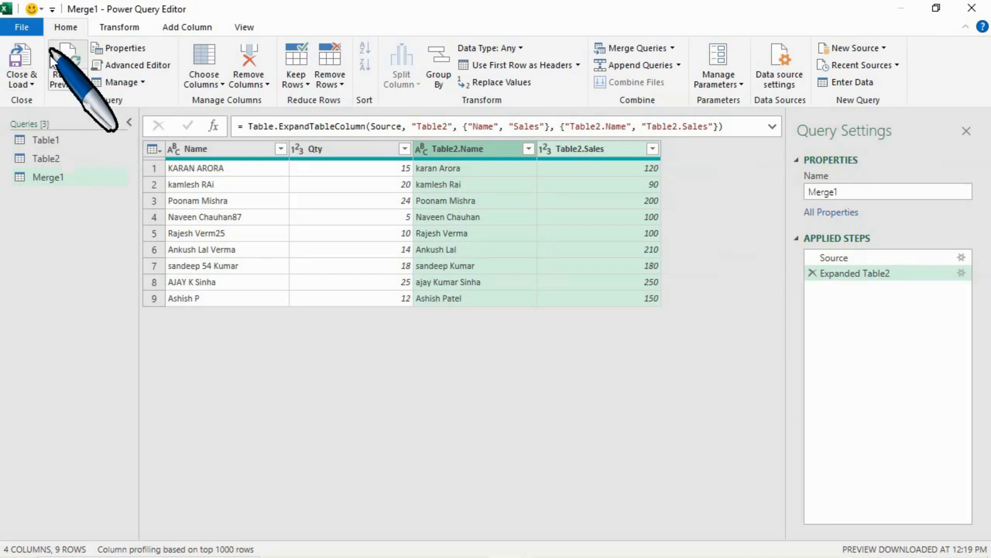
pyautogui.click(20, 83)
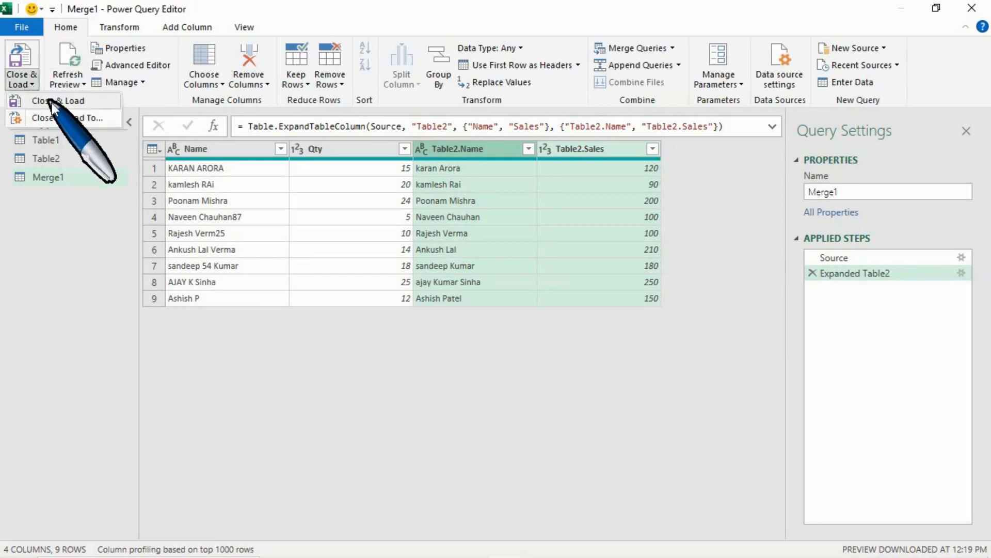
pyautogui.click(52, 103)
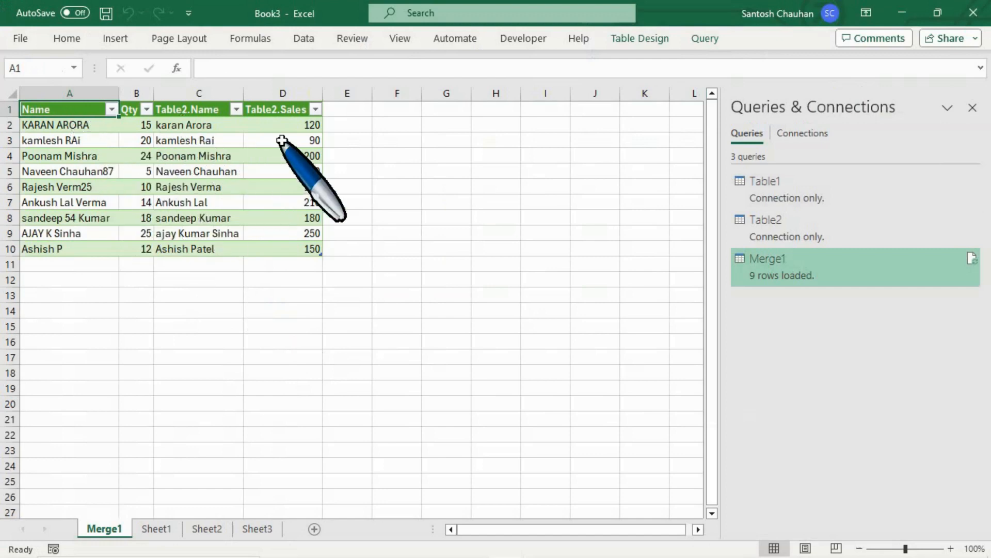
# Step: Review the Table2.Name column against the other columns in the loaded Merge1 table
pyautogui.click(219, 92)
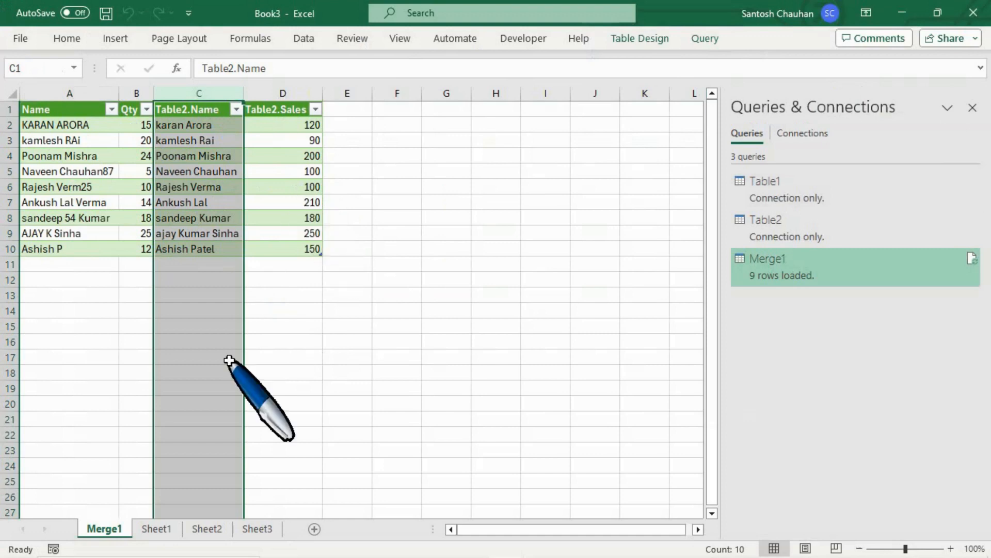
pyautogui.click(284, 275)
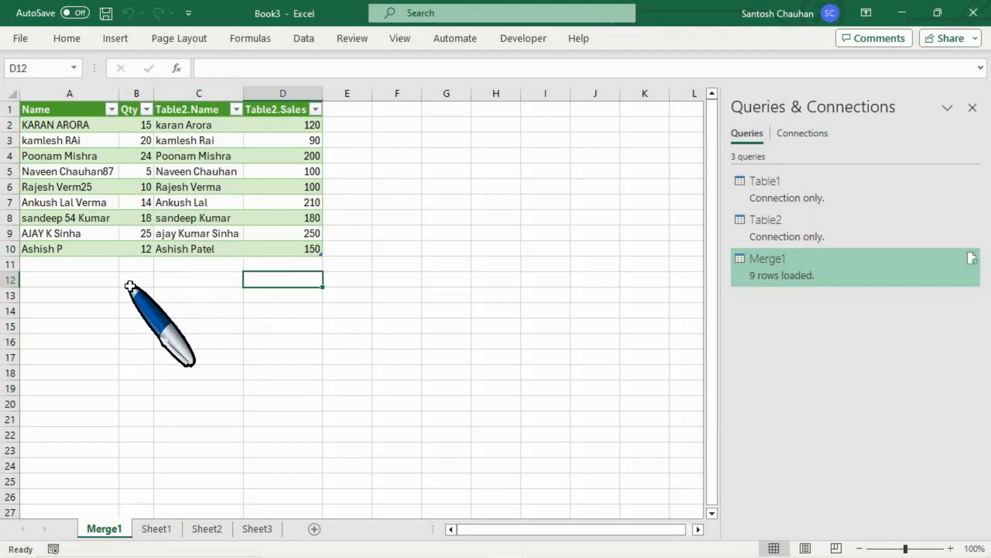
pyautogui.click(195, 268)
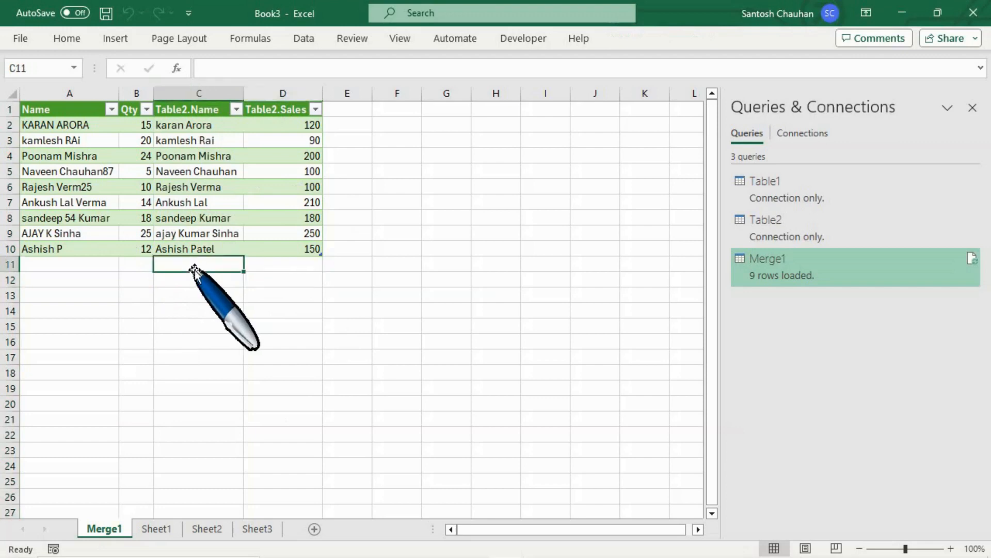